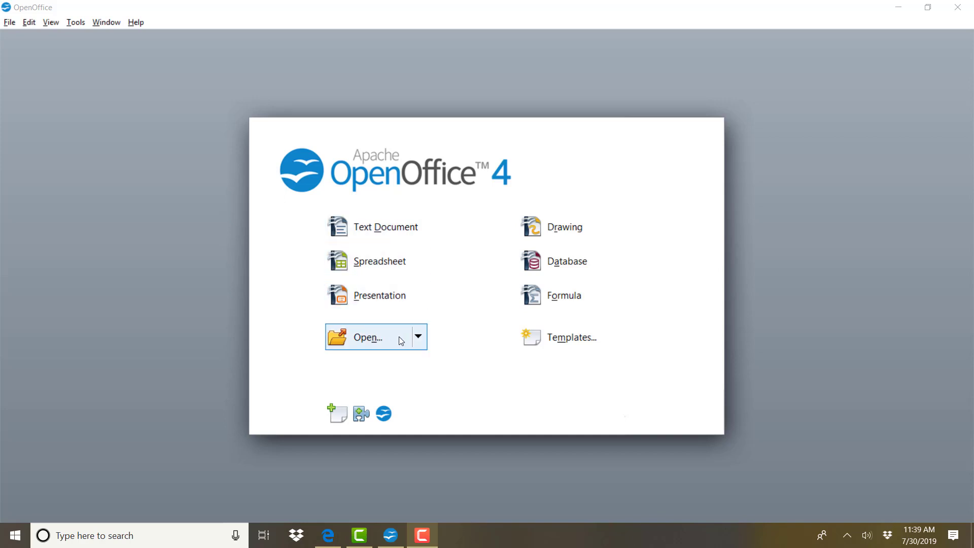
# - Create a new drawing and review its page setup, keeping the existing paper format and margins
pyautogui.click(550, 230)
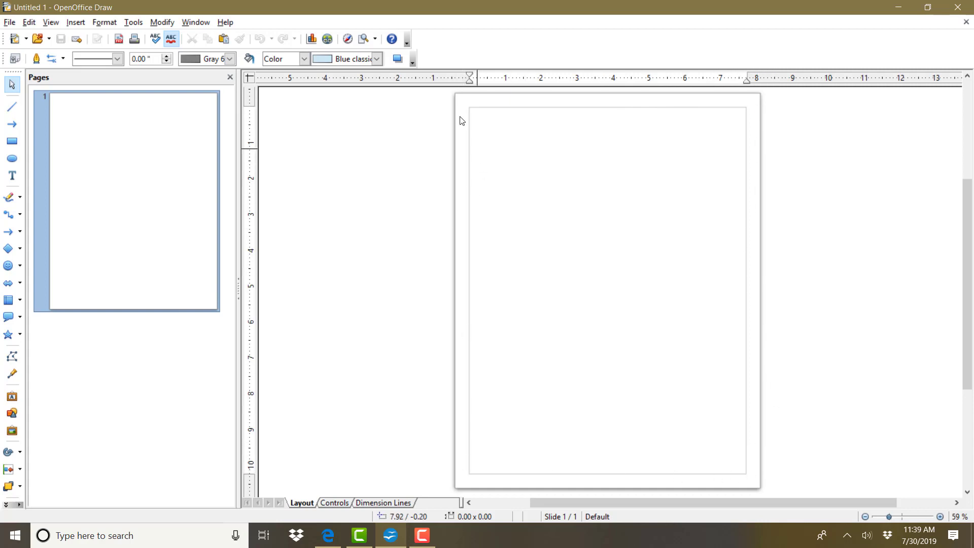
pyautogui.click(103, 21)
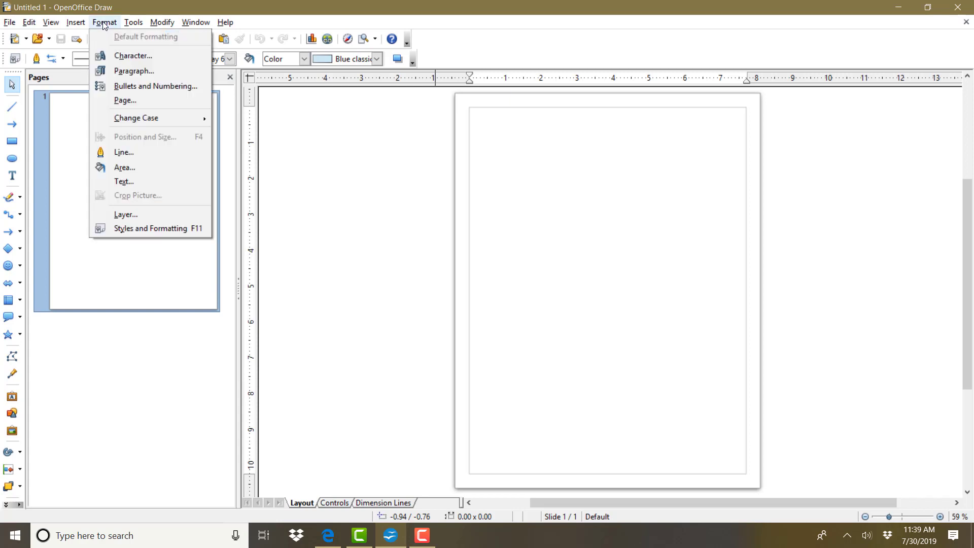
pyautogui.click(127, 101)
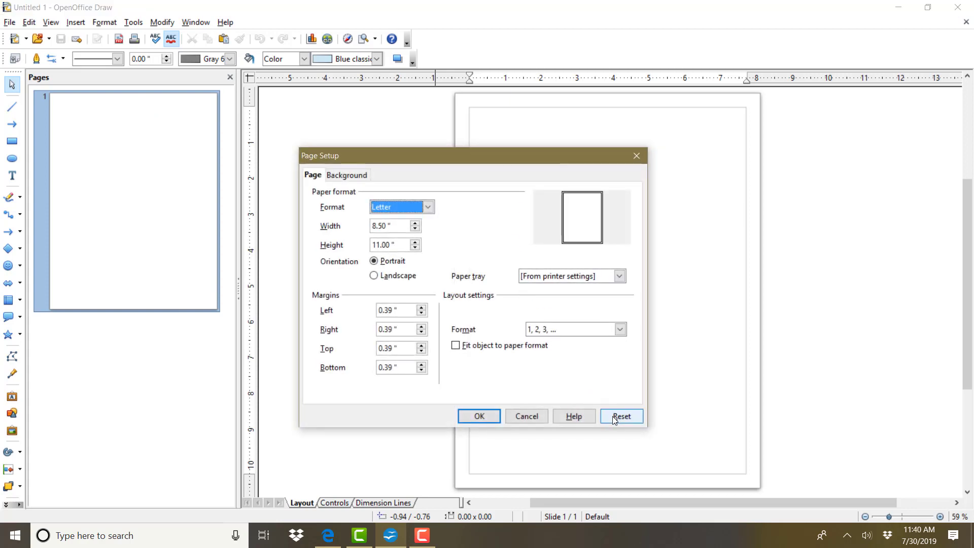
pyautogui.click(526, 416)
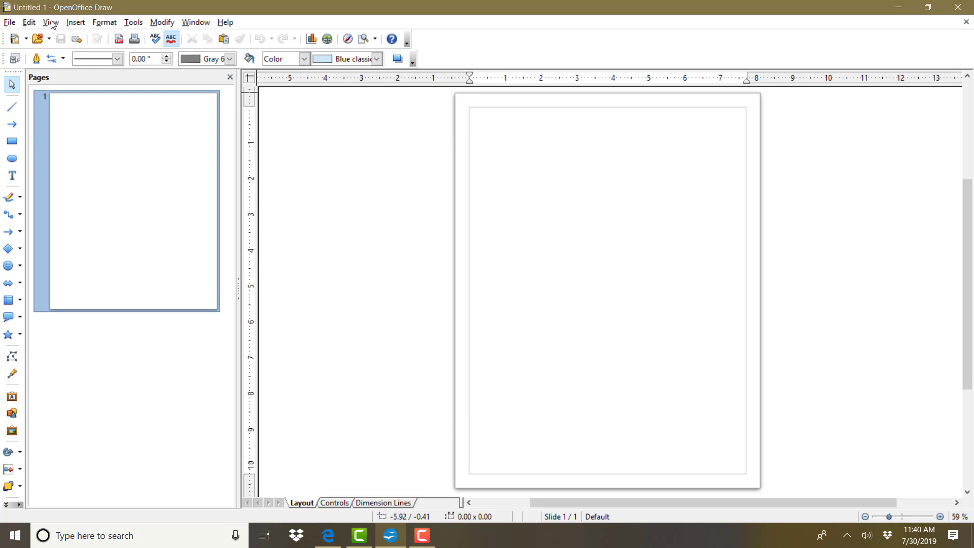
# - Display the grid on the drawing page
pyautogui.click(51, 23)
pyautogui.moveTo(77, 150)
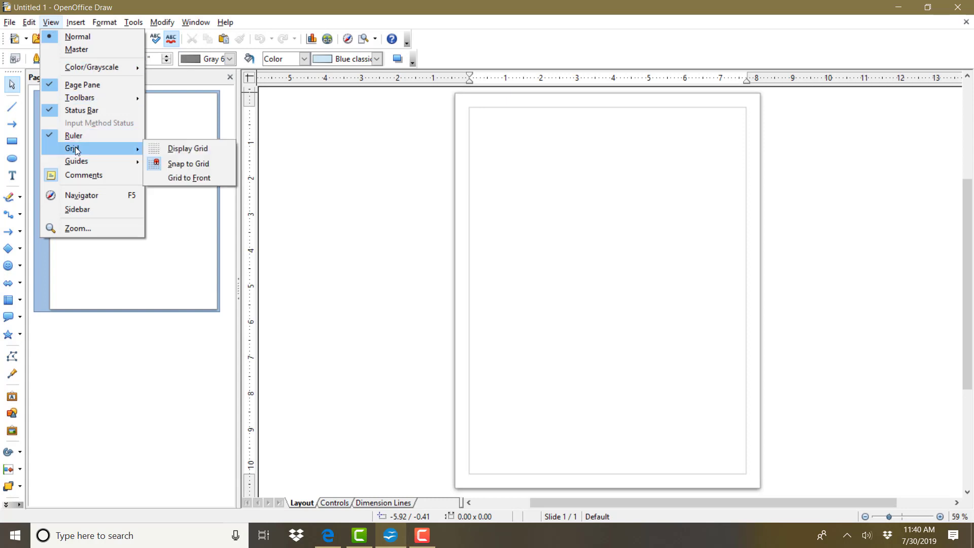
pyautogui.click(154, 151)
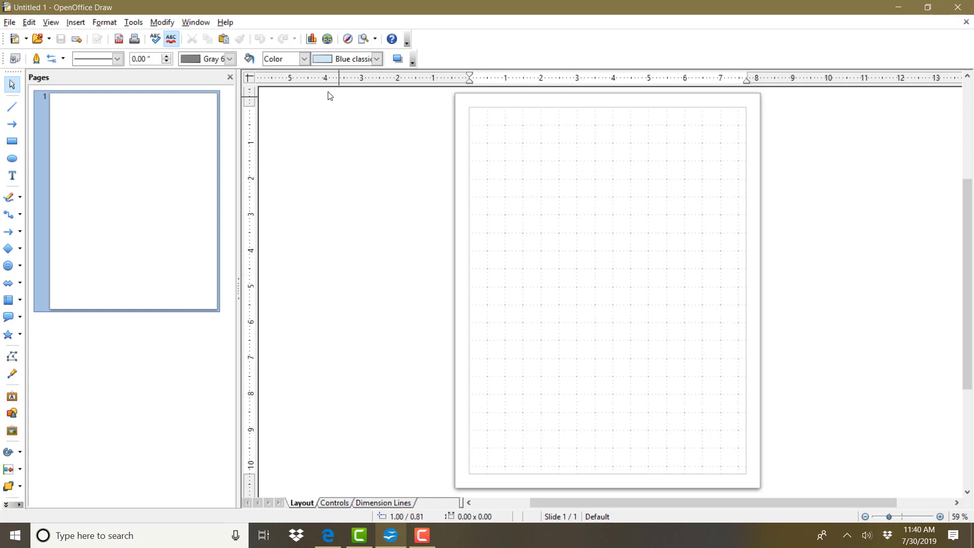
# - Insert the second "cacti bkgnd" picture from the 0 Digi951BC Southwest Garden folder onto the page
pyautogui.click(75, 22)
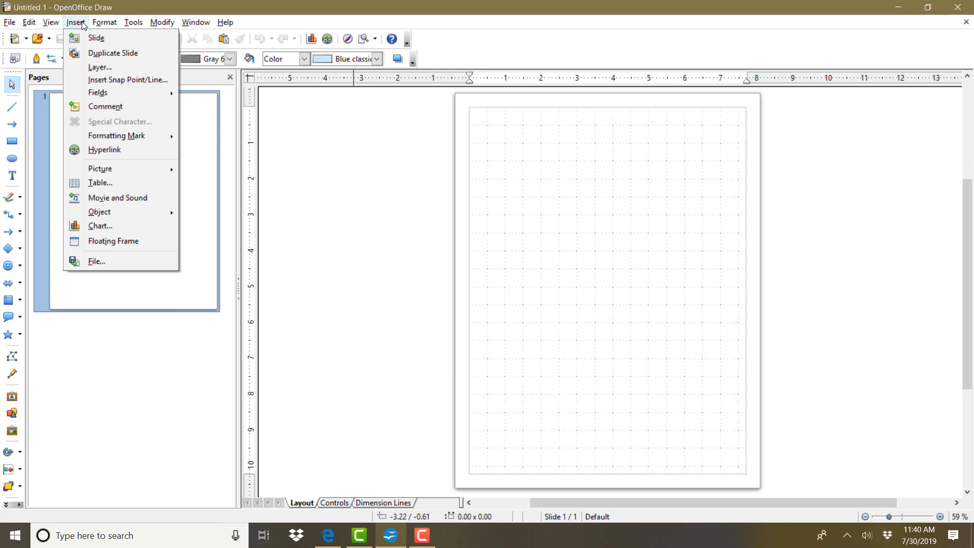
pyautogui.moveTo(86, 169)
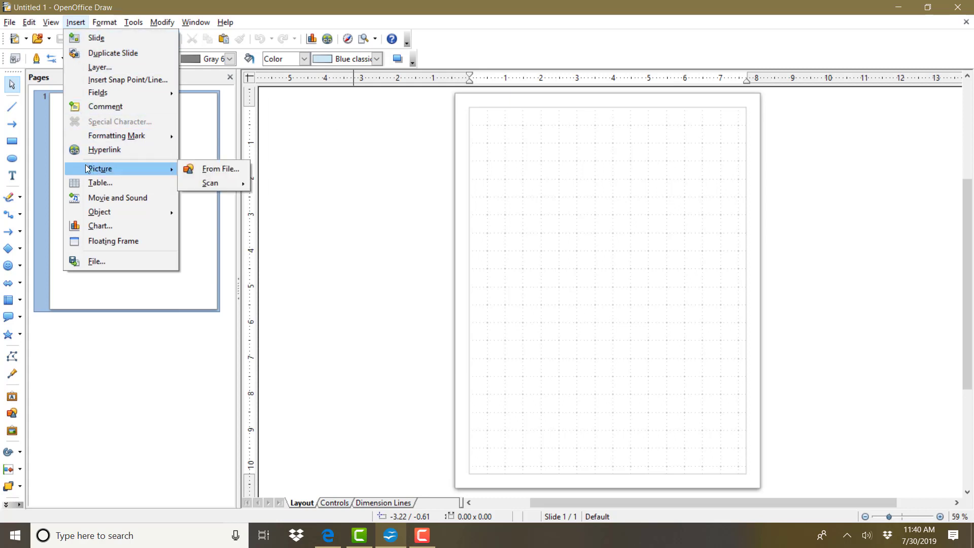
pyautogui.click(207, 170)
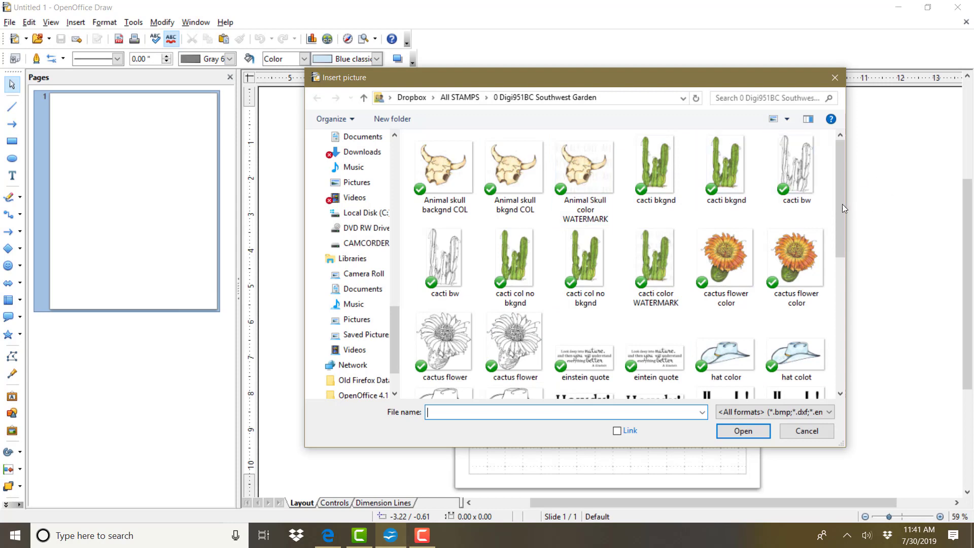
pyautogui.moveTo(842, 189)
pyautogui.mouseDown()
pyautogui.moveTo(842, 198)
pyautogui.moveTo(839, 172)
pyautogui.mouseUp()
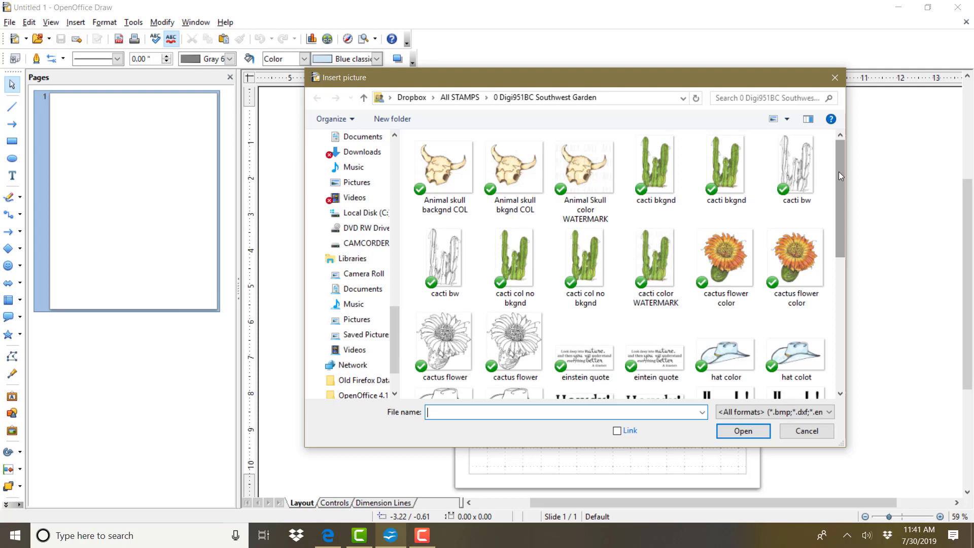
pyautogui.scroll(-1, 839, 173)
pyautogui.scroll(1, 838, 170)
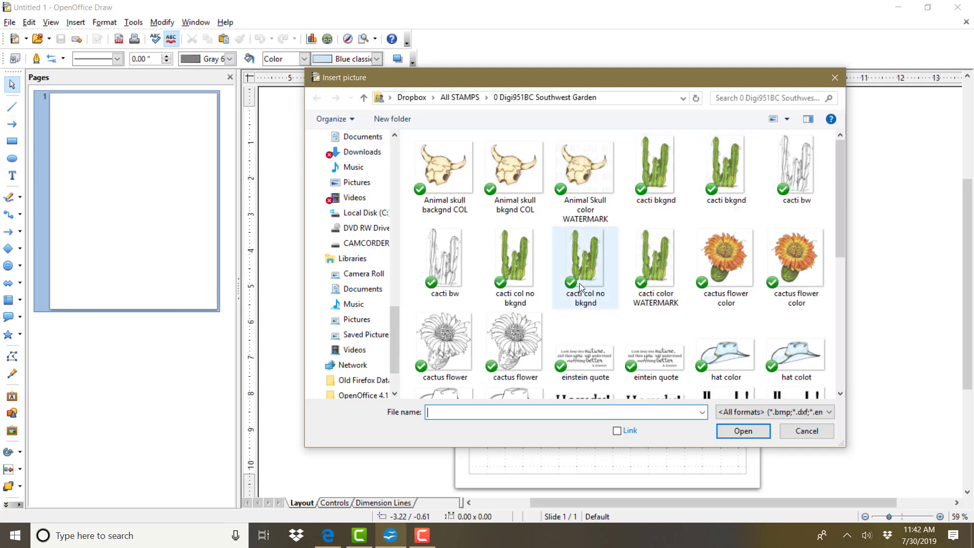
pyautogui.click(729, 166)
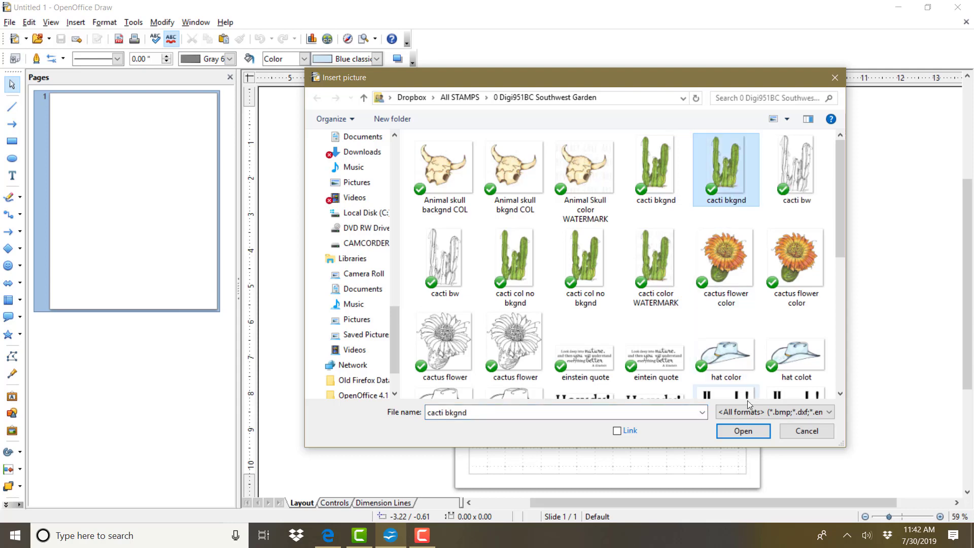
pyautogui.click(753, 433)
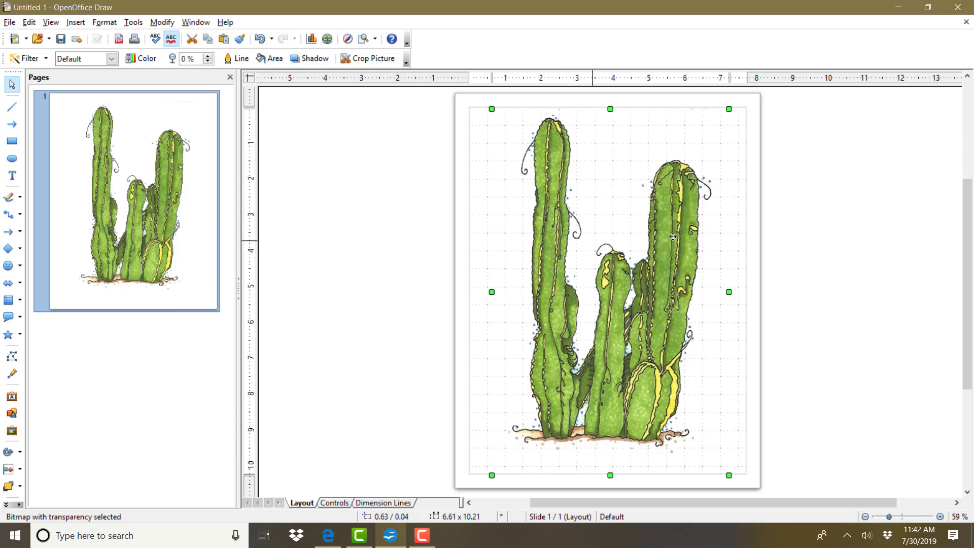
# - Scale the cacti picture down proportionally to about 3.66 x 5.66 inches, keeping its upper-left corner in place
pyautogui.click(840, 231)
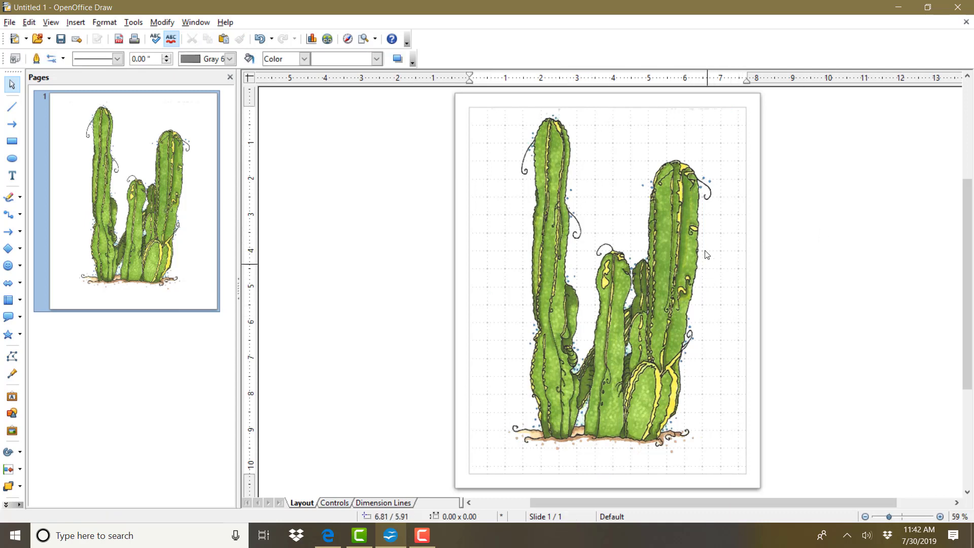
pyautogui.click(690, 247)
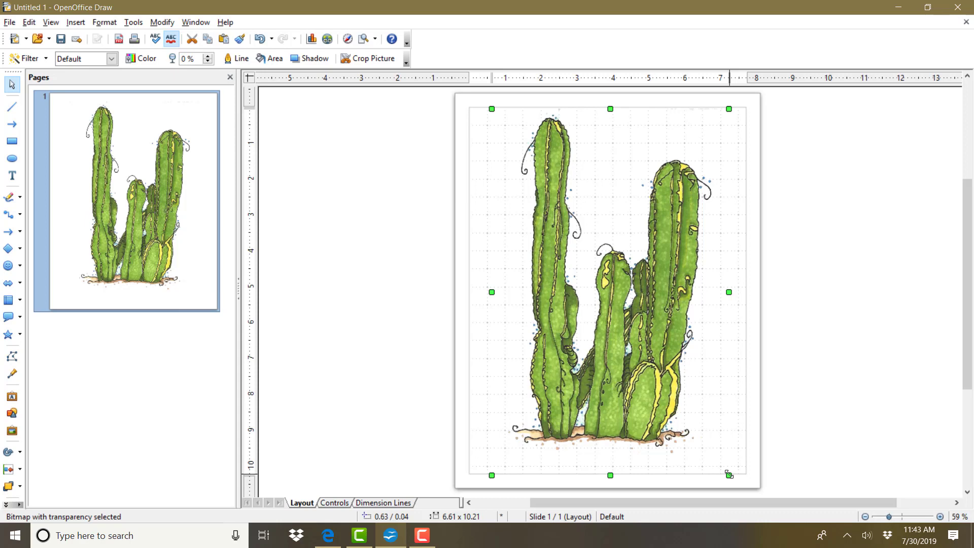
pyautogui.moveTo(729, 474); pyautogui.dragTo(587, 318)
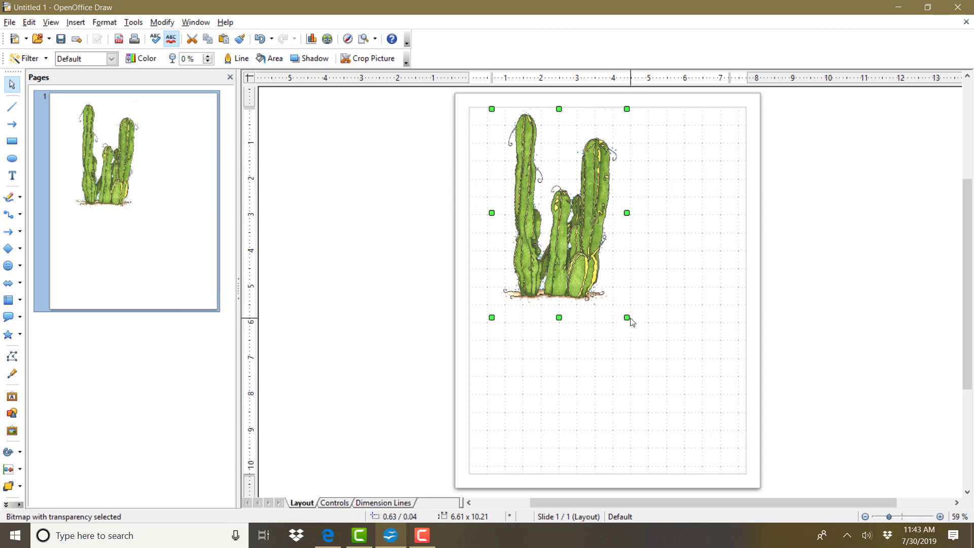
pyautogui.moveTo(626, 318); pyautogui.dragTo(623, 312)
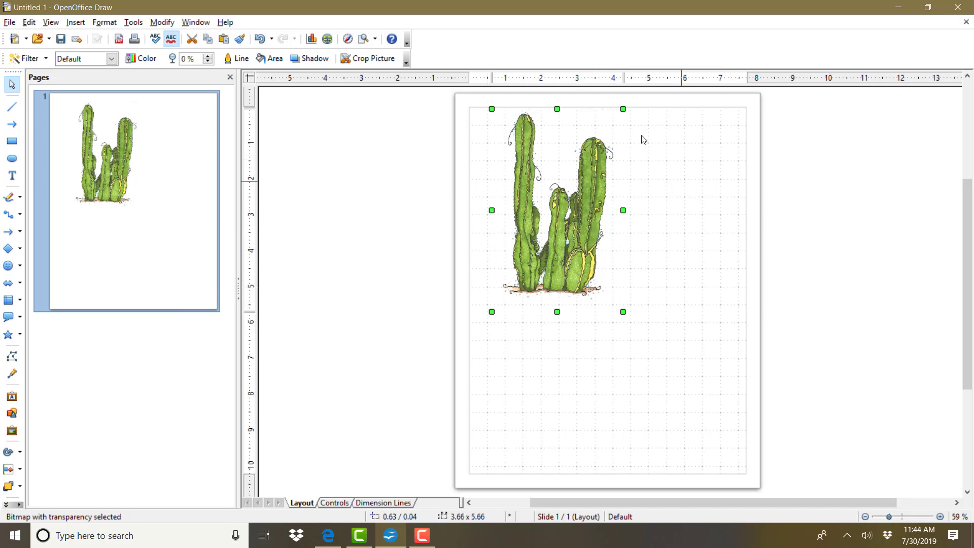
# - Move the cacti picture against the page's left margin and slightly below the top margin, and deselect it
pyautogui.moveTo(591, 178); pyautogui.dragTo(572, 177)
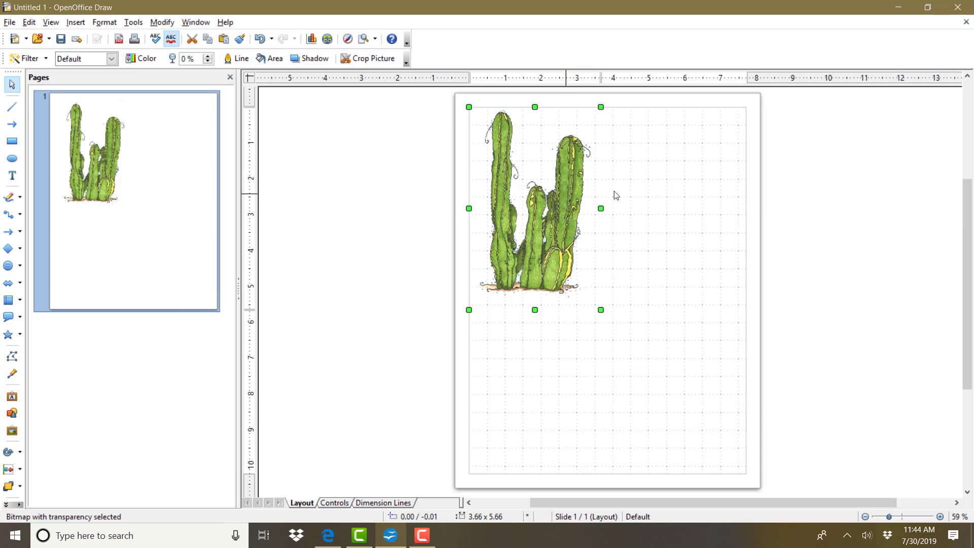
pyautogui.click(679, 190)
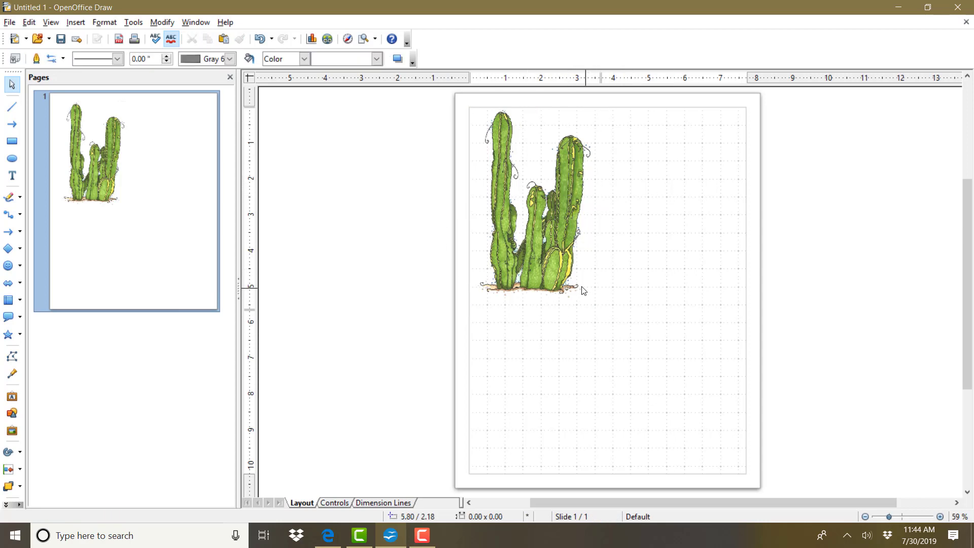
pyautogui.click(546, 263)
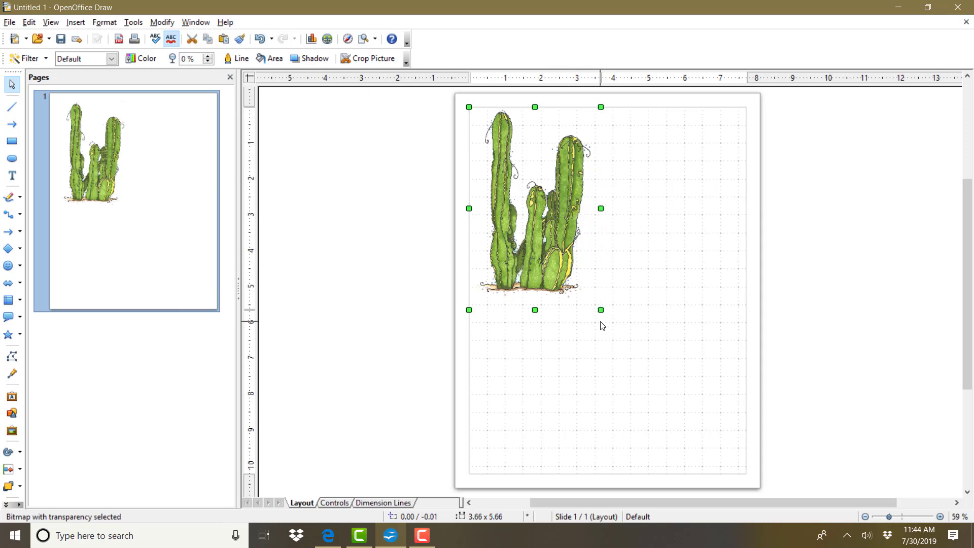
pyautogui.click(605, 280)
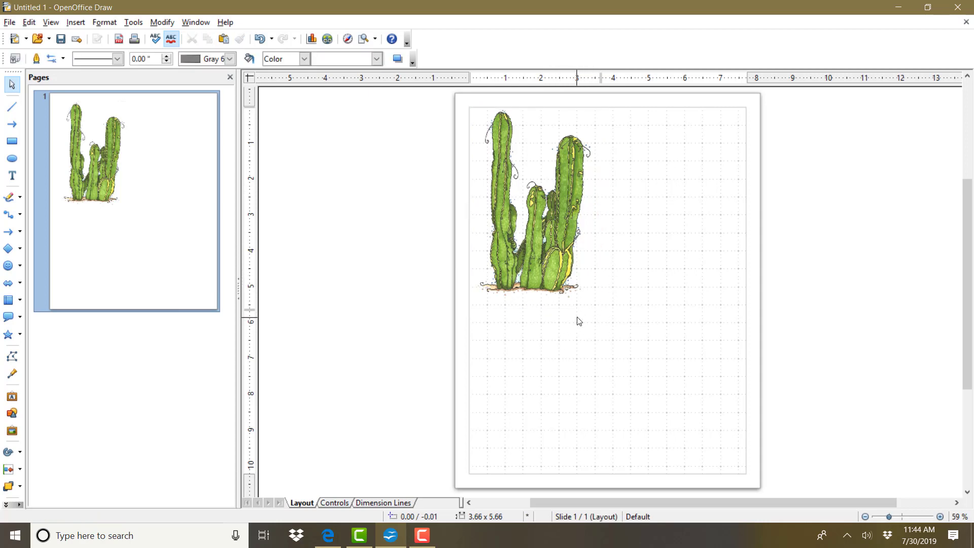
pyautogui.click(553, 262)
pyautogui.moveTo(553, 262); pyautogui.dragTo(552, 264)
pyautogui.click(795, 220)
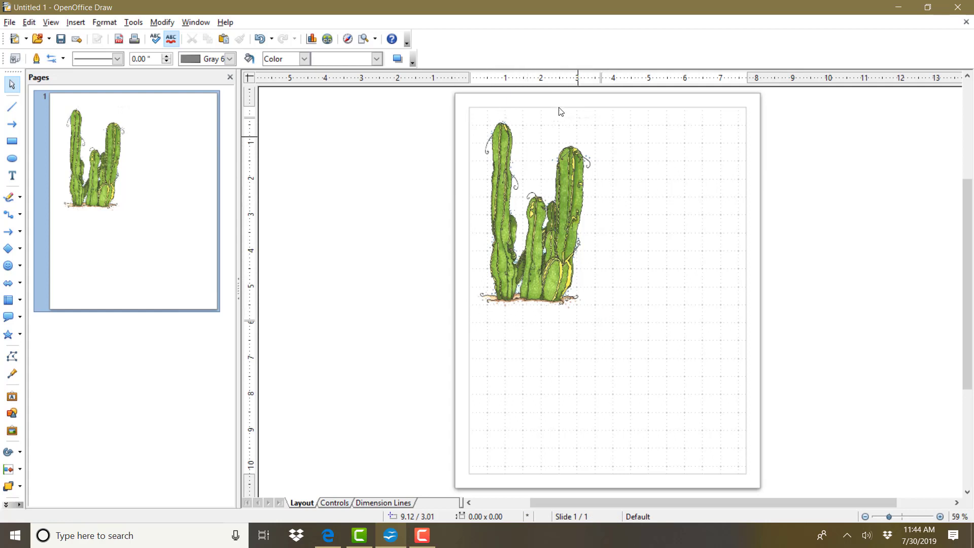
# - Try the JPG version of the "cactus flower color" picture over the cacti, then remove it from the page
pyautogui.click(72, 25)
pyautogui.moveTo(135, 167)
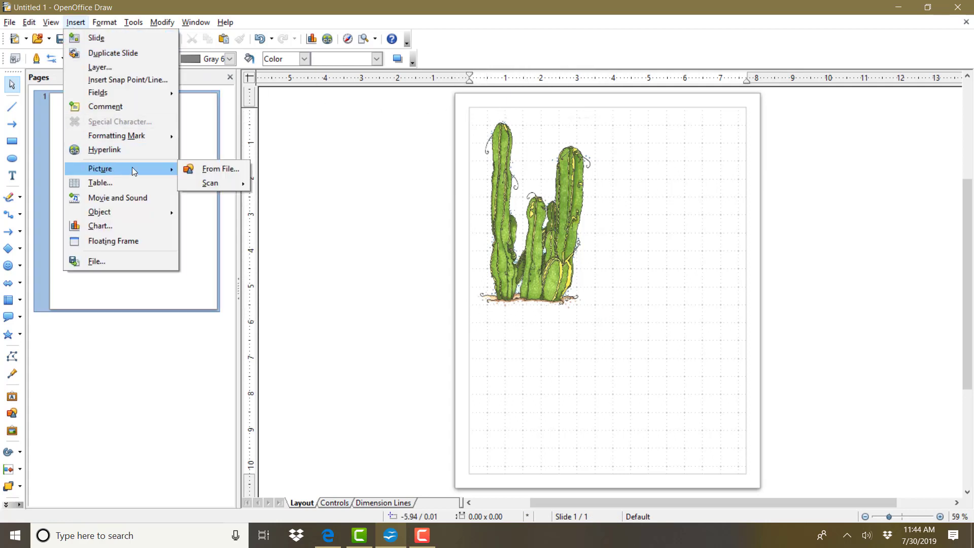
pyautogui.click(197, 169)
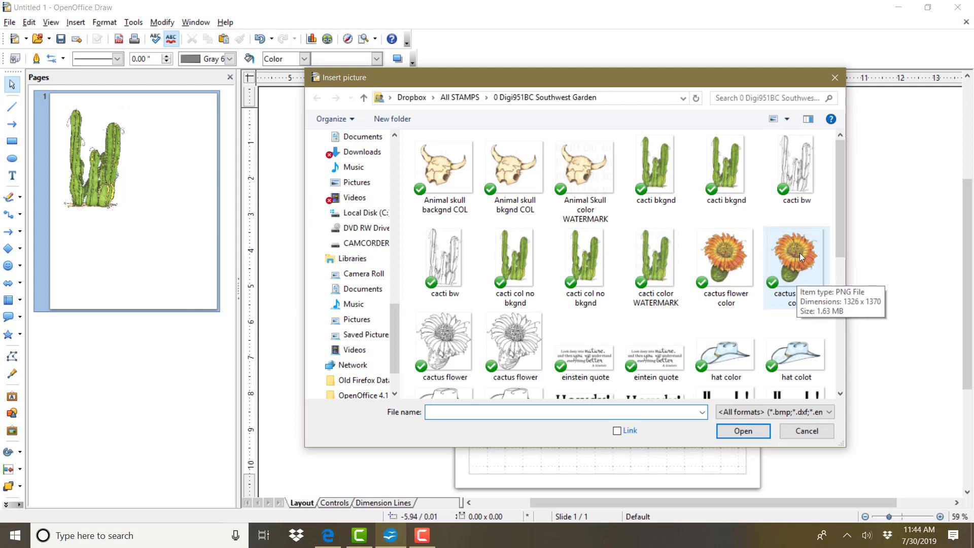
pyautogui.moveTo(741, 260)
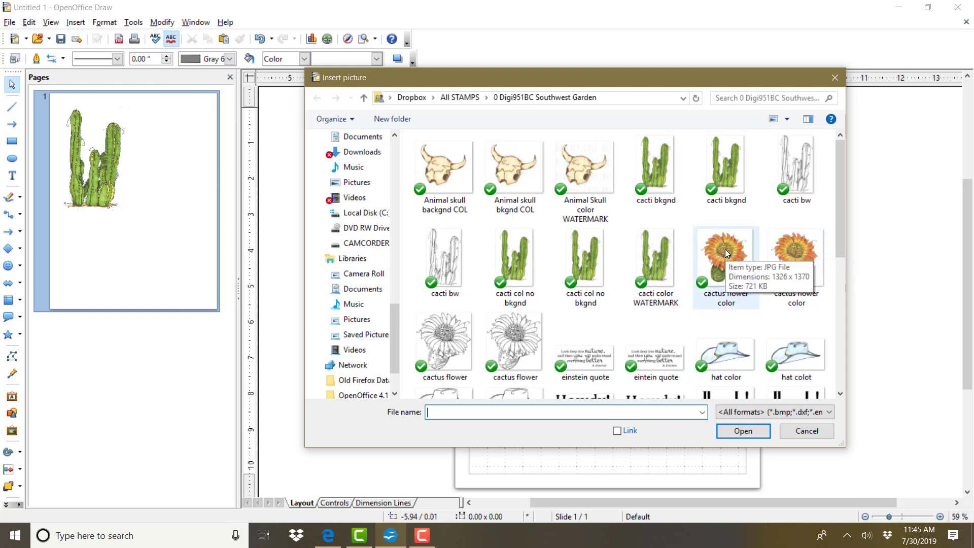
pyautogui.click(725, 248)
pyautogui.click(759, 432)
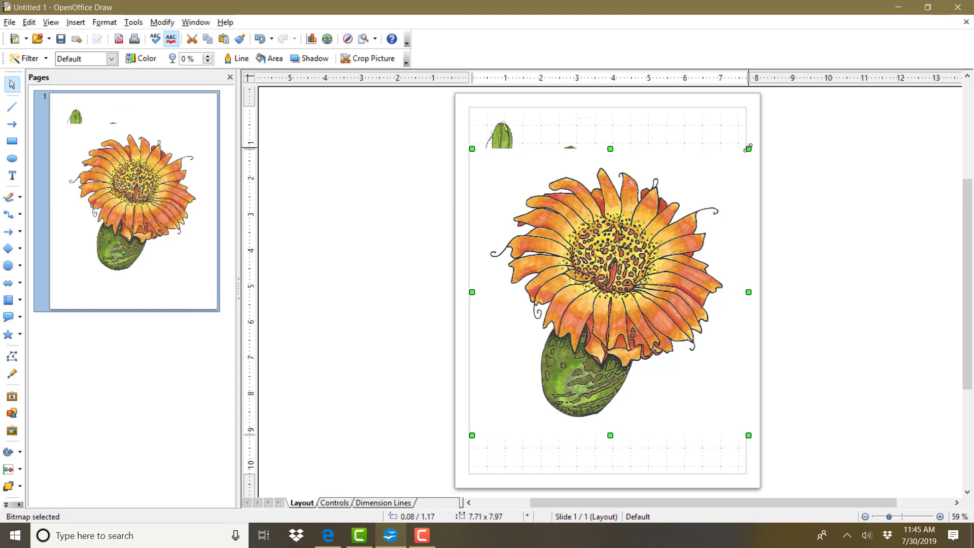
pyautogui.moveTo(748, 148); pyautogui.dragTo(518, 309)
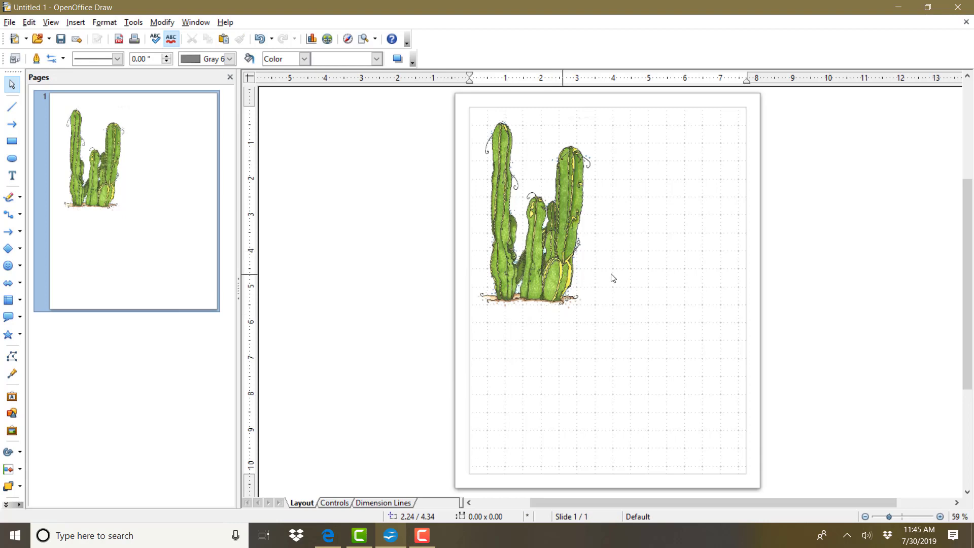
# - Insert the PNG version of "cactus flower color", resize it without keeping proportions to about 5.42 x 7.78 inches, and delete it
pyautogui.click(77, 23)
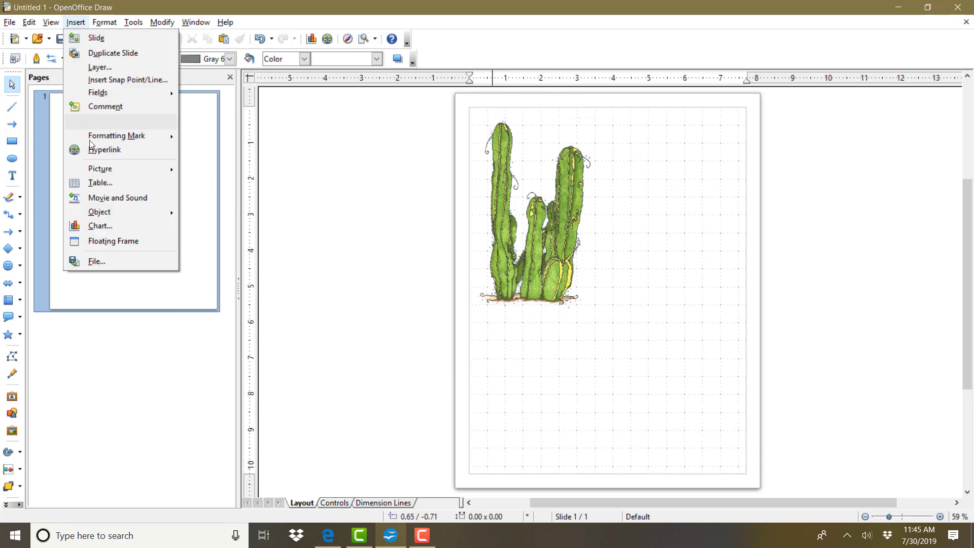
pyautogui.moveTo(98, 167)
pyautogui.click(203, 169)
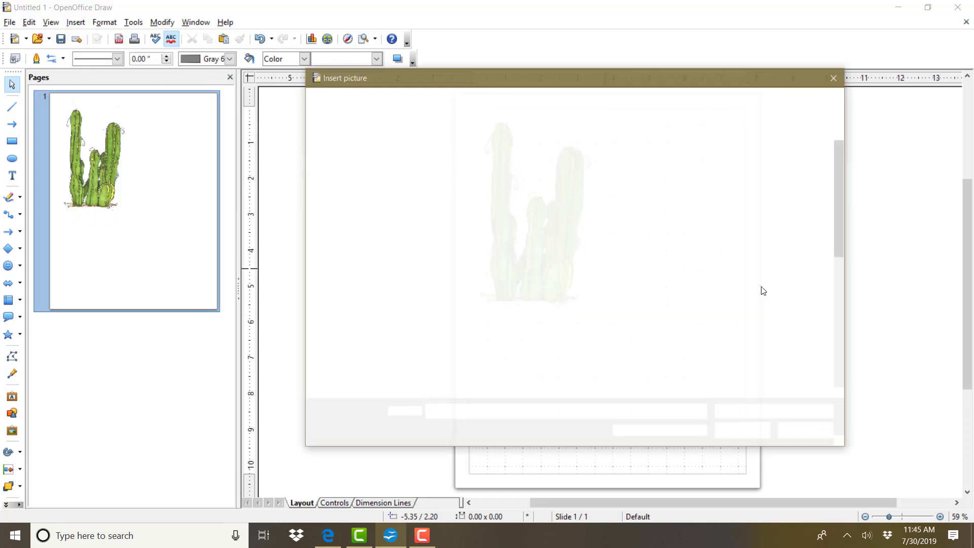
pyautogui.doubleClick(808, 264)
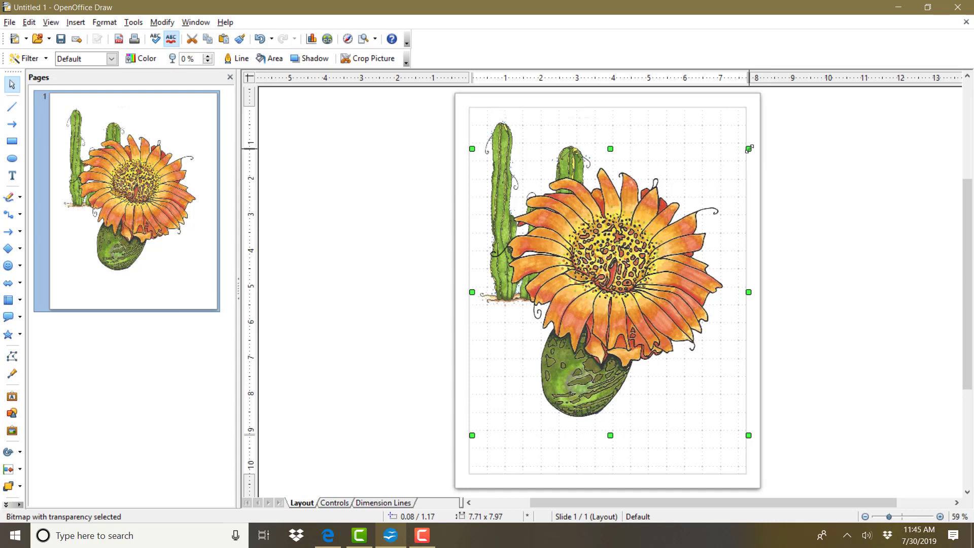
pyautogui.moveTo(749, 148); pyautogui.dragTo(667, 156)
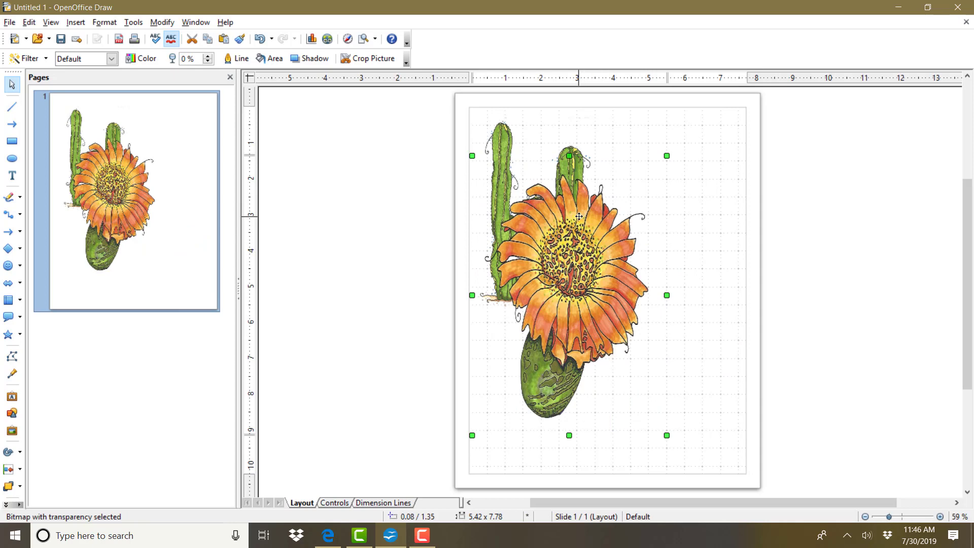
pyautogui.press('Delete')
# - Insert the PNG version of the "cactus flower color" picture over the cacti
pyautogui.click(76, 23)
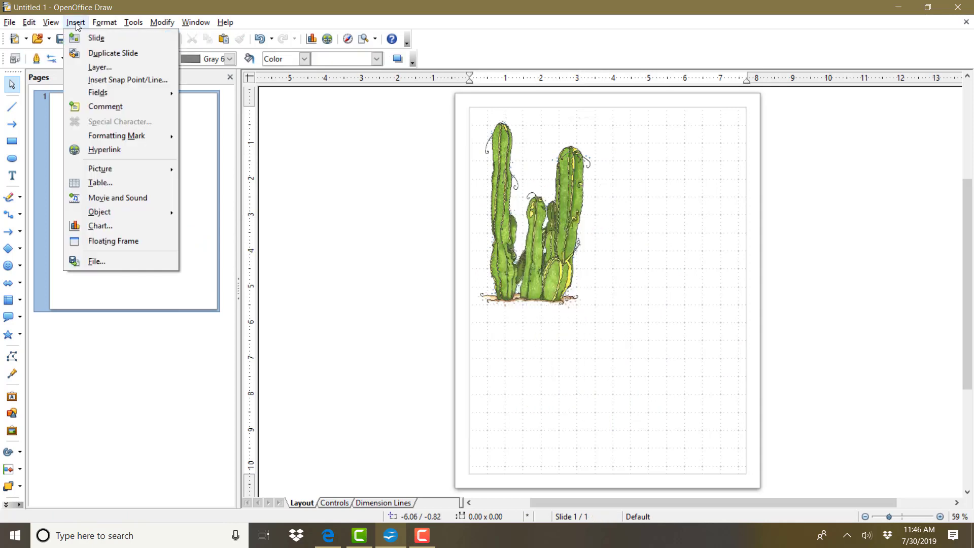
pyautogui.click(205, 168)
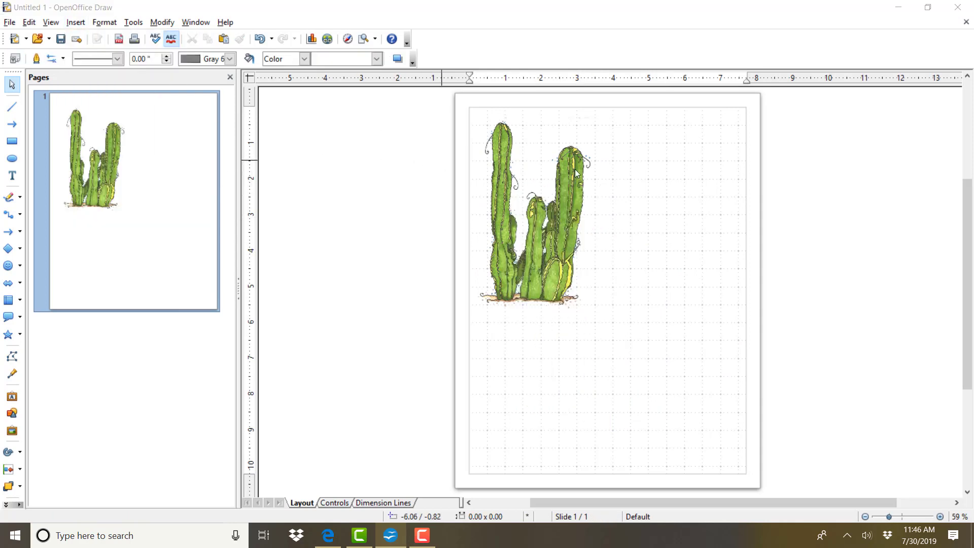
pyautogui.click(805, 263)
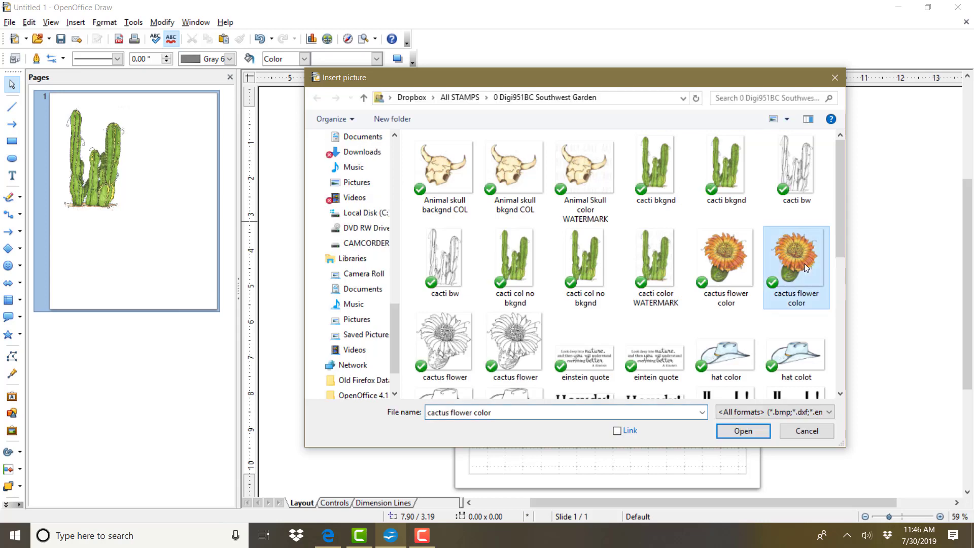
pyautogui.click(743, 431)
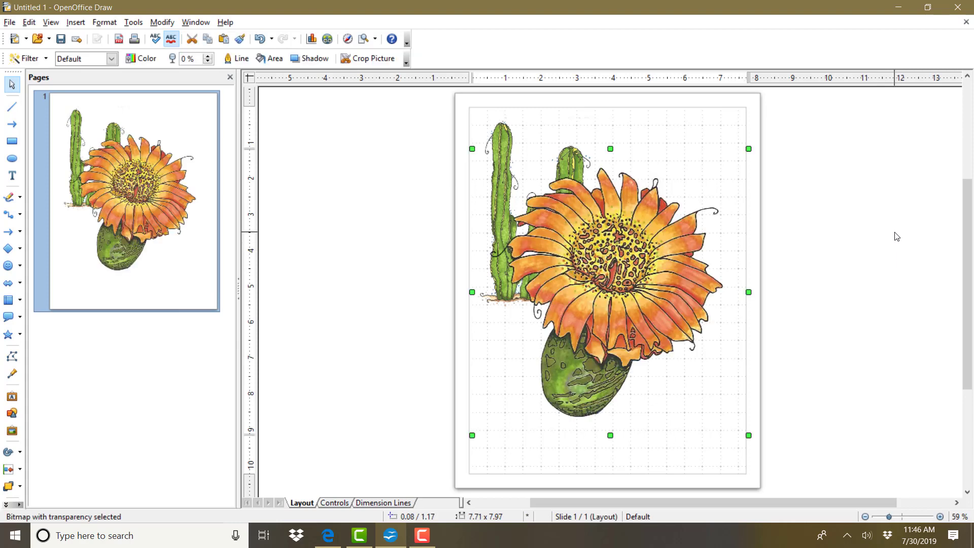
# - Shrink the flower picture to about 1.15 x 1.18 inches on the right cactus and place a copy of it on the left cactus
pyautogui.moveTo(748, 149); pyautogui.dragTo(569, 246)
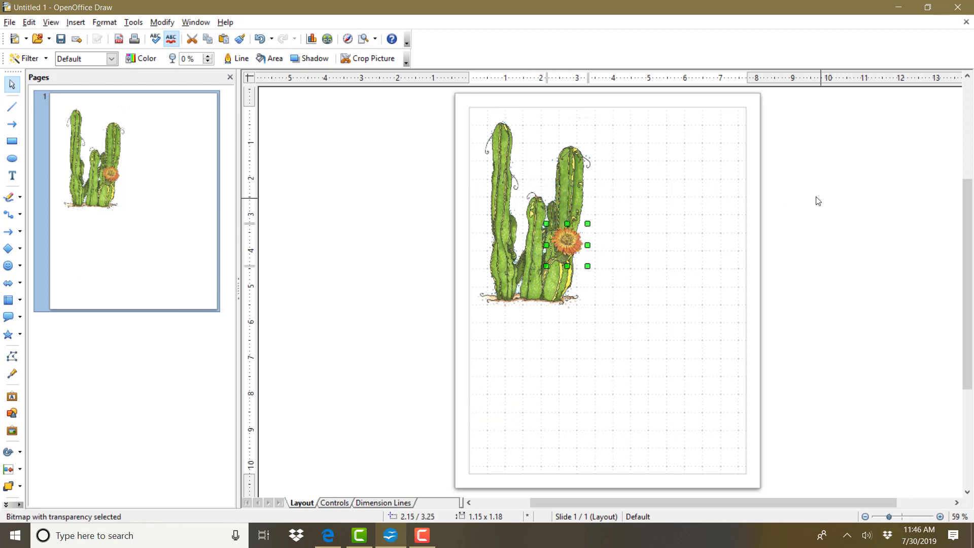
pyautogui.click(718, 231)
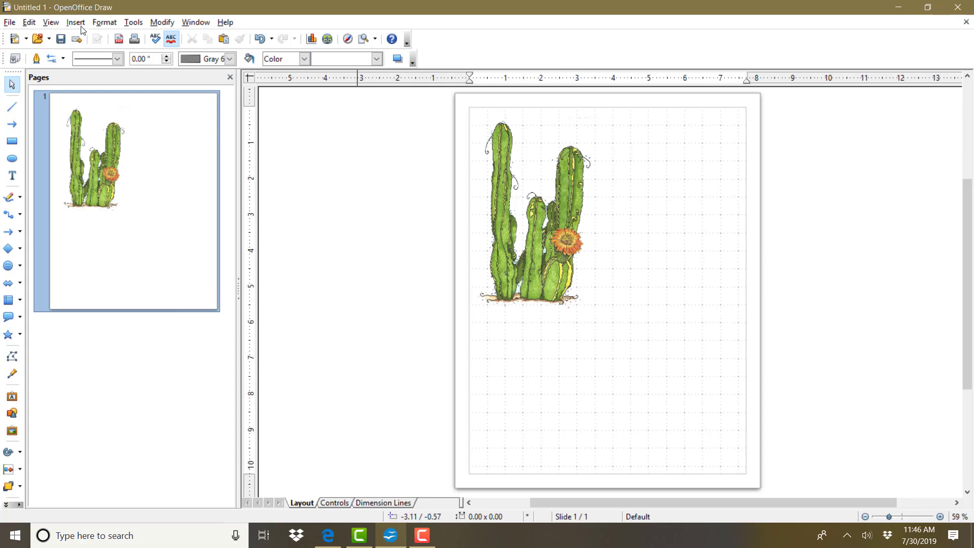
pyautogui.click(566, 241)
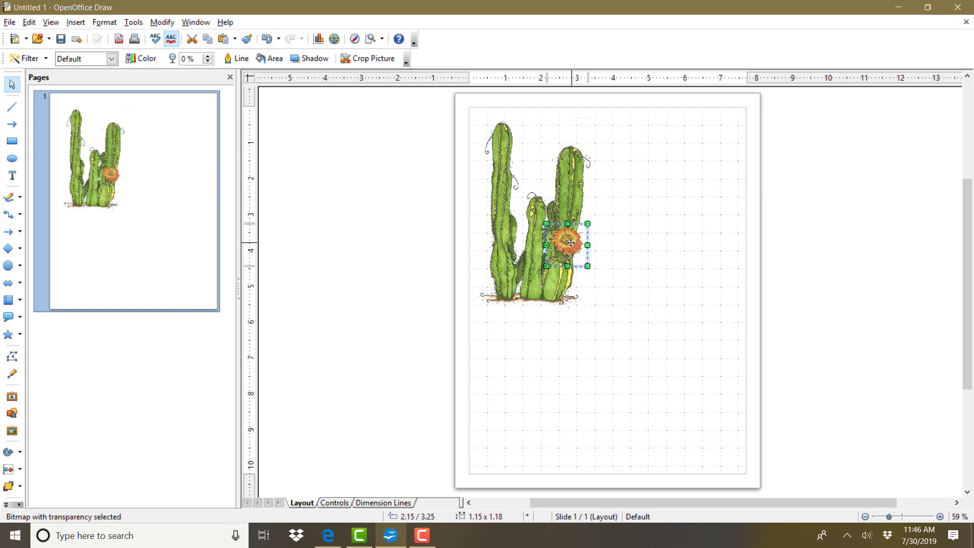
pyautogui.moveTo(570, 244); pyautogui.dragTo(518, 199)
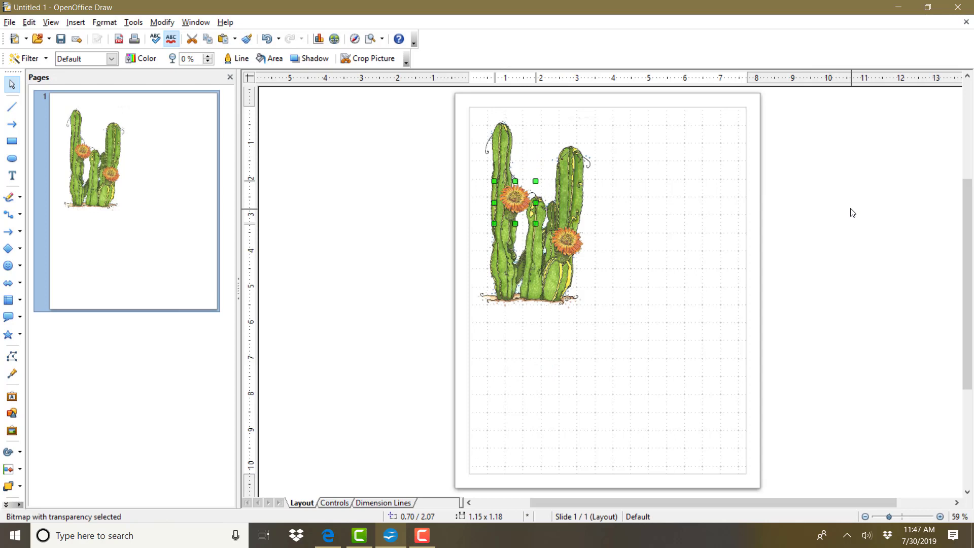
# - Send the copied flower backward behind the left cactus and shift it slightly right so more of its petals show
pyautogui.rightClick(514, 199)
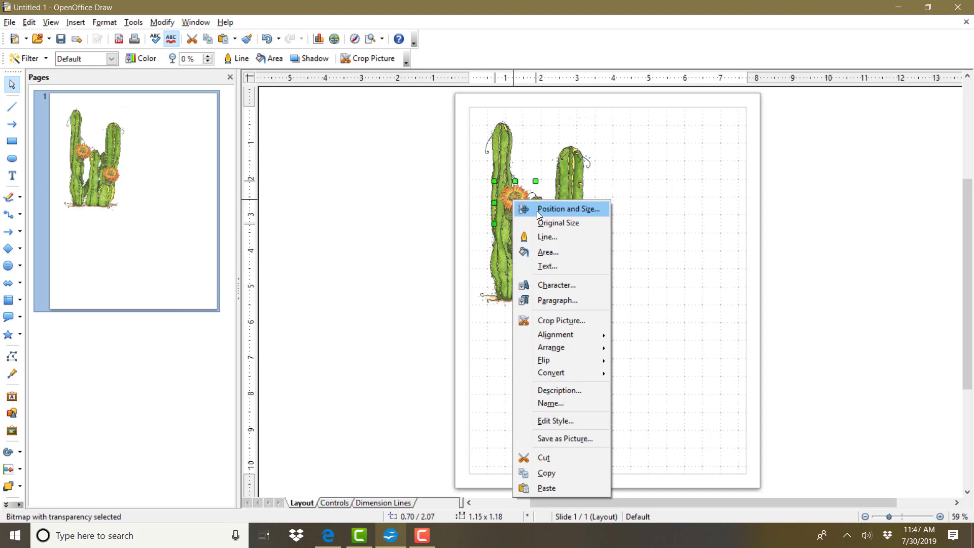
pyautogui.moveTo(549, 374)
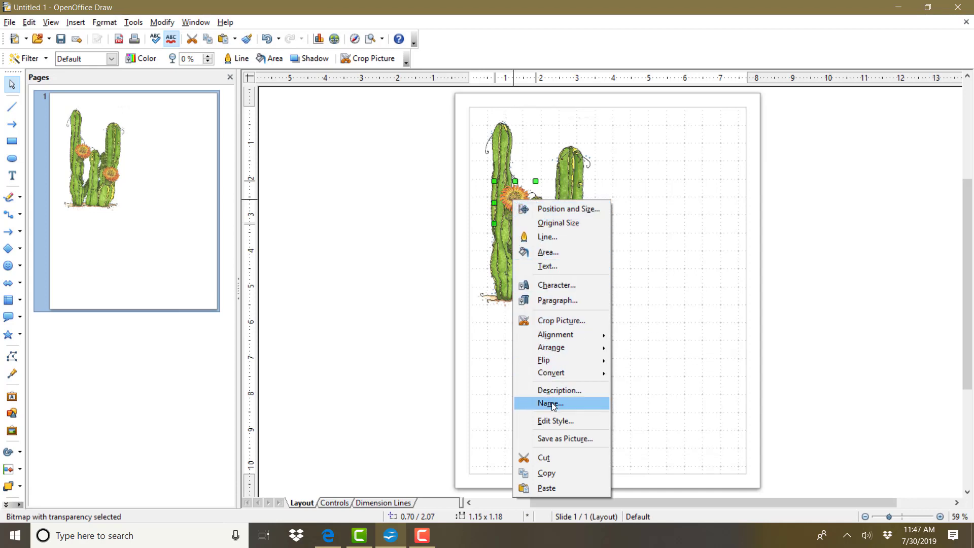
pyautogui.moveTo(552, 348)
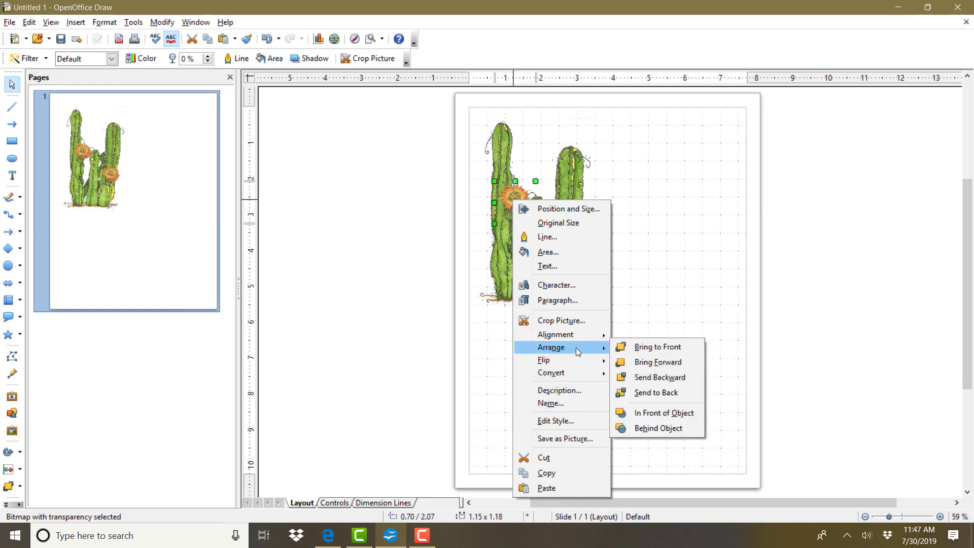
pyautogui.click(645, 379)
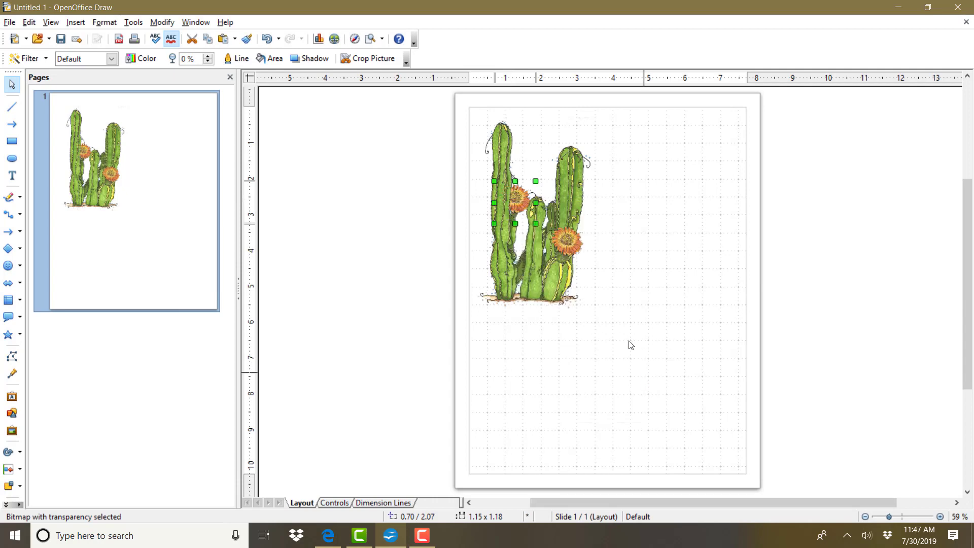
pyautogui.moveTo(524, 201)
pyautogui.mouseDown()
pyautogui.moveTo(546, 176)
pyautogui.moveTo(529, 200)
pyautogui.mouseUp()
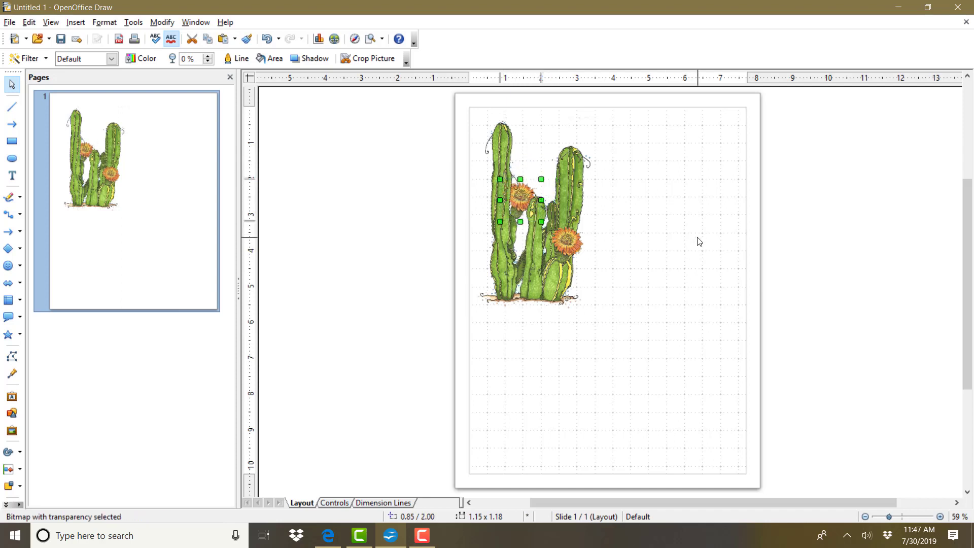
# - Flip the copied flower horizontally and move it up and right onto the tip of the middle cactus
pyautogui.rightClick(521, 196)
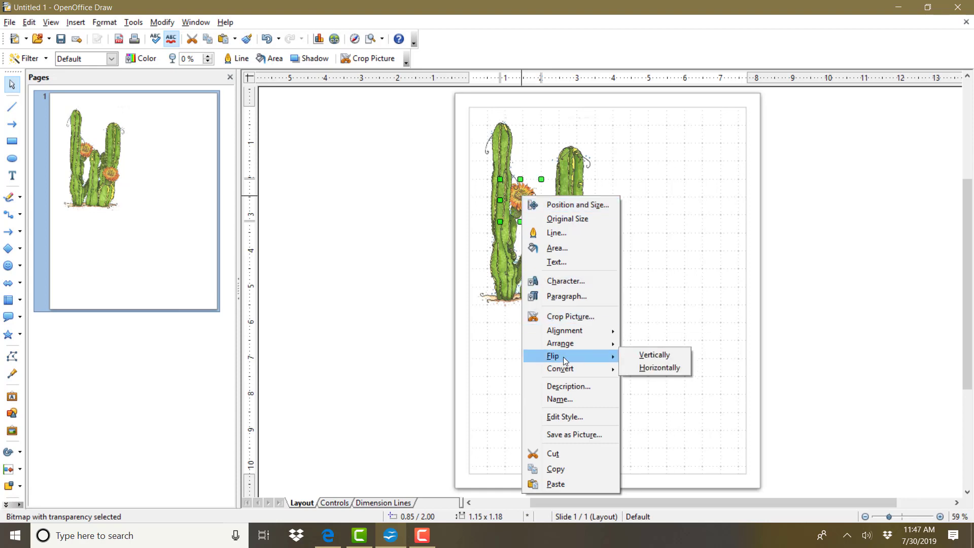
pyautogui.click(651, 367)
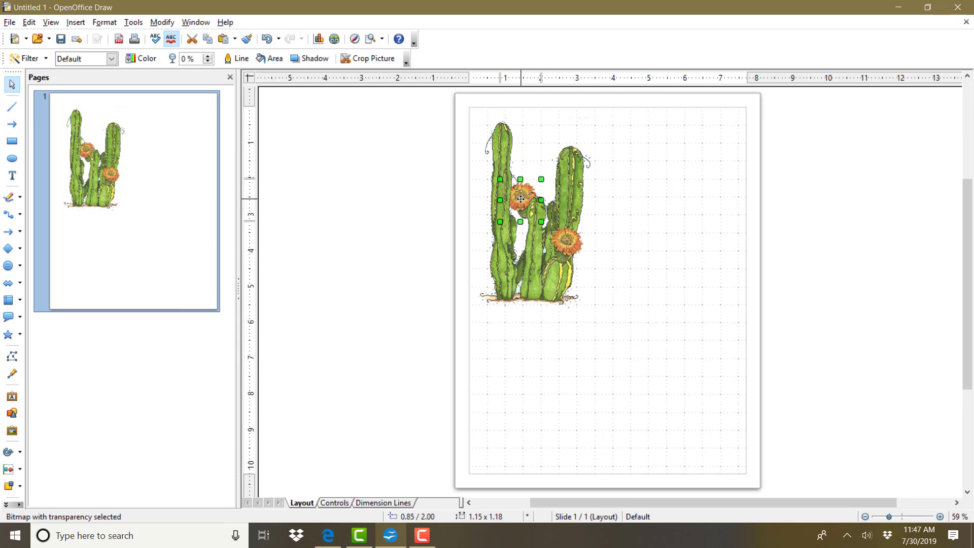
pyautogui.moveTo(521, 199); pyautogui.dragTo(528, 192)
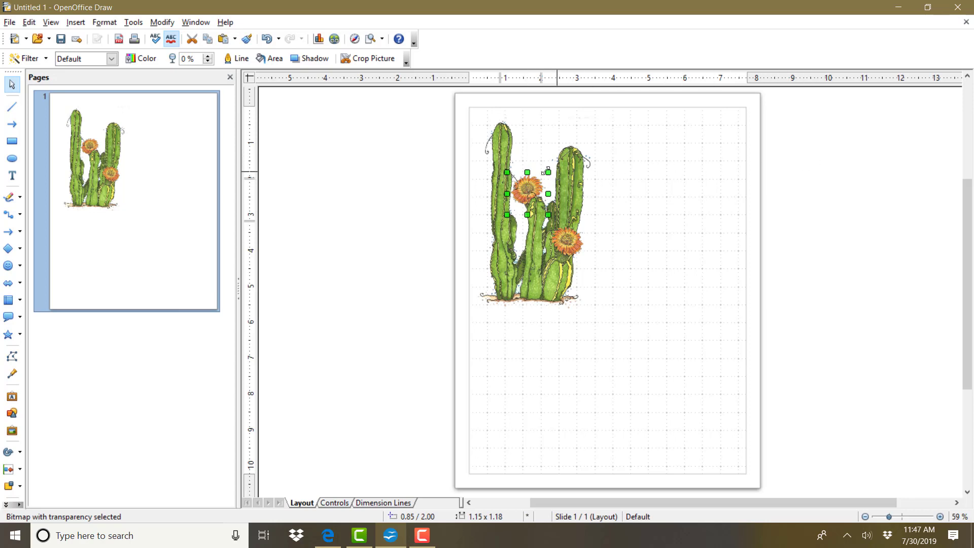
# - Shrink the flower at the middle cactus to about 0.97 x 1.00 inches, reposition it on the cactus tip, and deselect it
pyautogui.moveTo(548, 171); pyautogui.dragTo(532, 181)
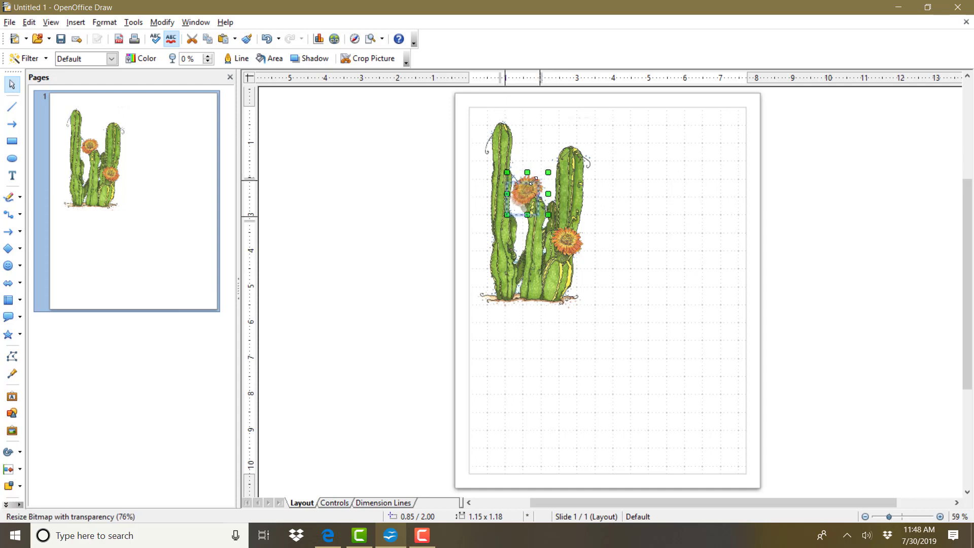
pyautogui.moveTo(532, 181)
pyautogui.mouseDown()
pyautogui.moveTo(542, 179)
pyautogui.moveTo(527, 185)
pyautogui.mouseUp()
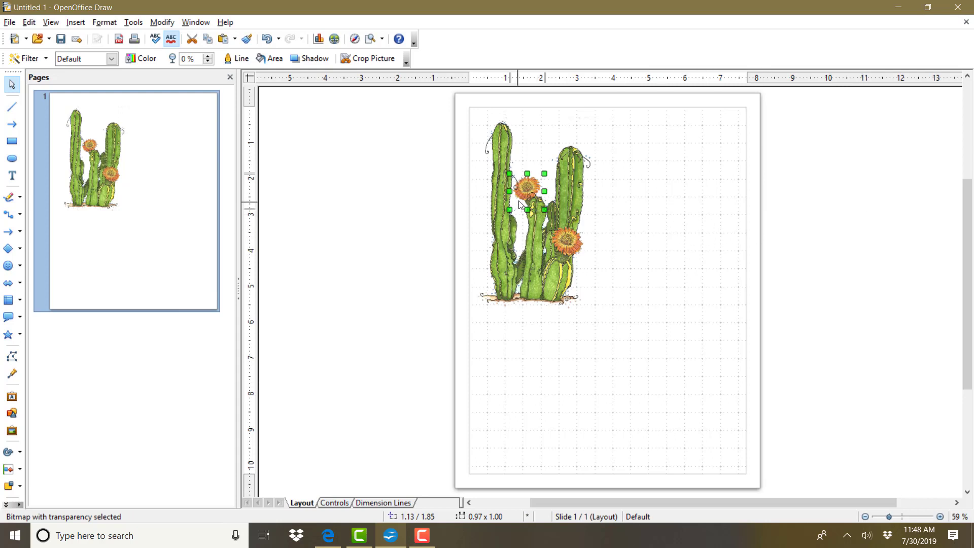
pyautogui.moveTo(527, 191)
pyautogui.mouseDown()
pyautogui.moveTo(537, 192)
pyautogui.moveTo(528, 185)
pyautogui.mouseUp()
pyautogui.click(795, 178)
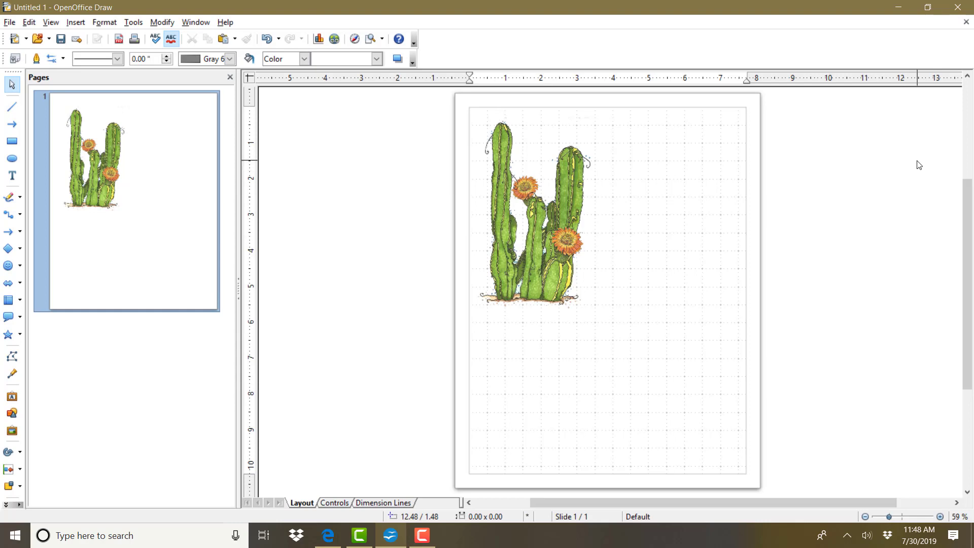
# - Nudge the middle cactus's flower in small increments to about 1.12 / 1.88 inches on the page, and deselect it
pyautogui.click(527, 184)
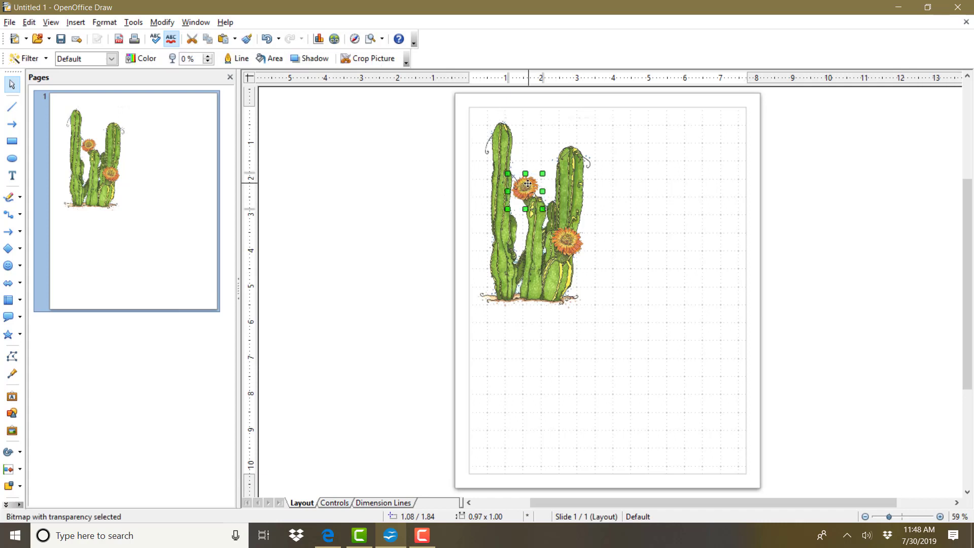
pyautogui.press('Right')
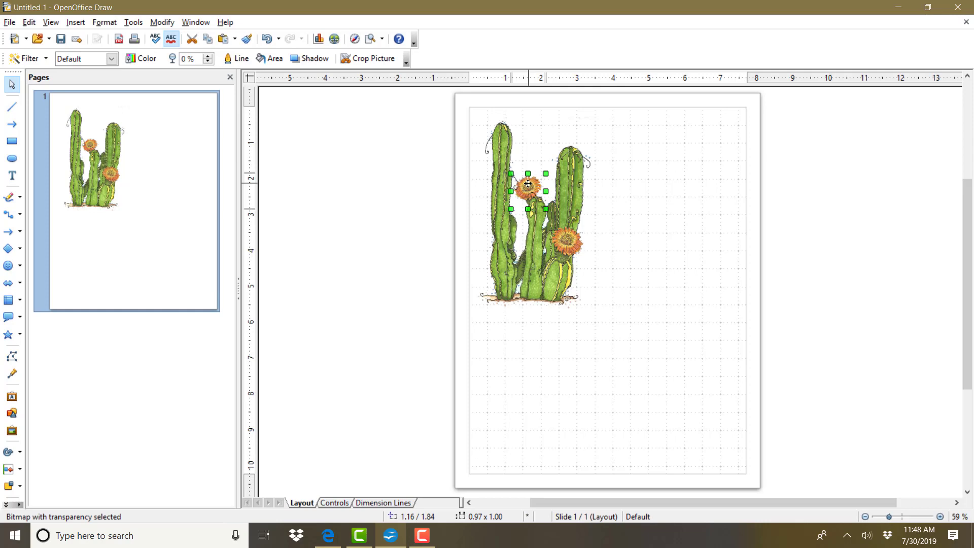
pyautogui.press('Left')
pyautogui.press('Left')
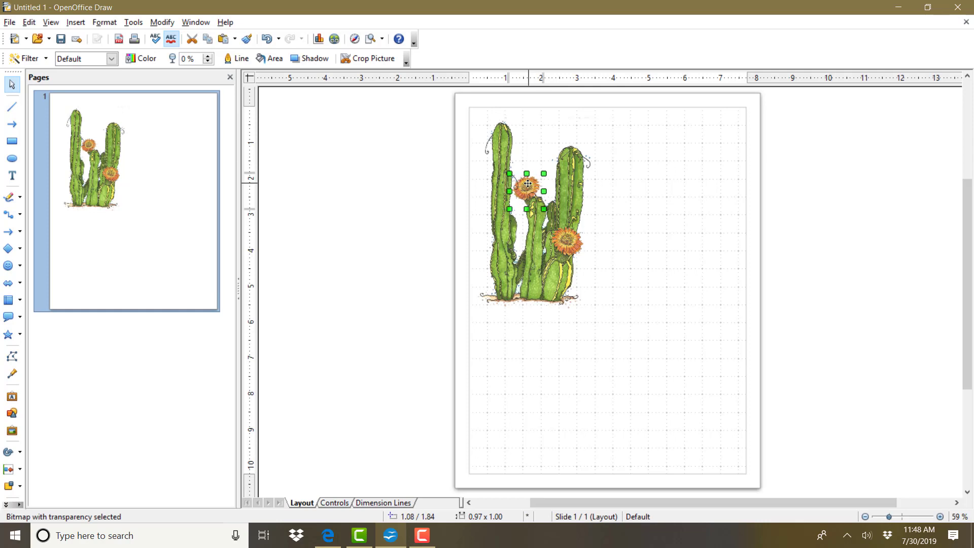
pyautogui.press('Up')
pyautogui.press('Up')
pyautogui.press('Up')
pyautogui.press('Down')
pyautogui.press('Down')
pyautogui.press('Down')
pyautogui.press('Down')
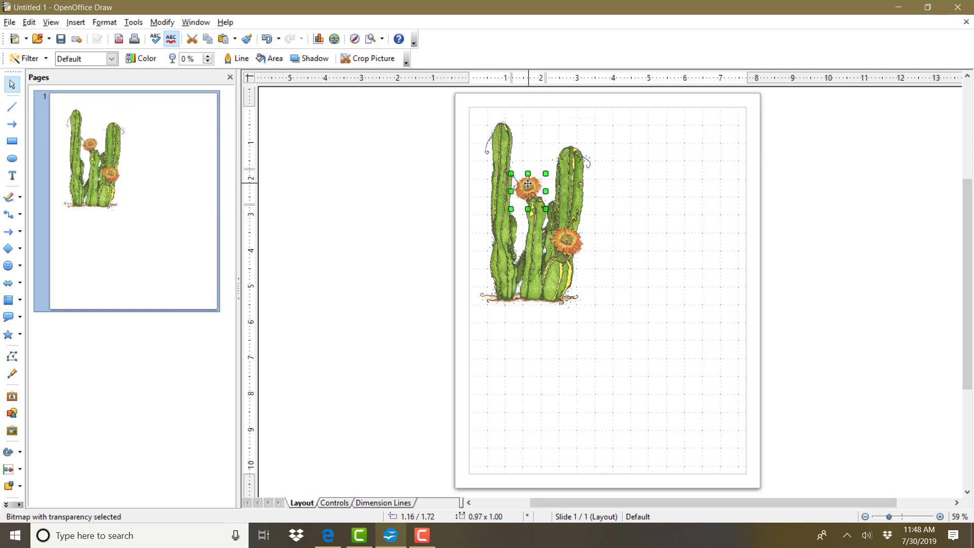
pyautogui.press('Down')
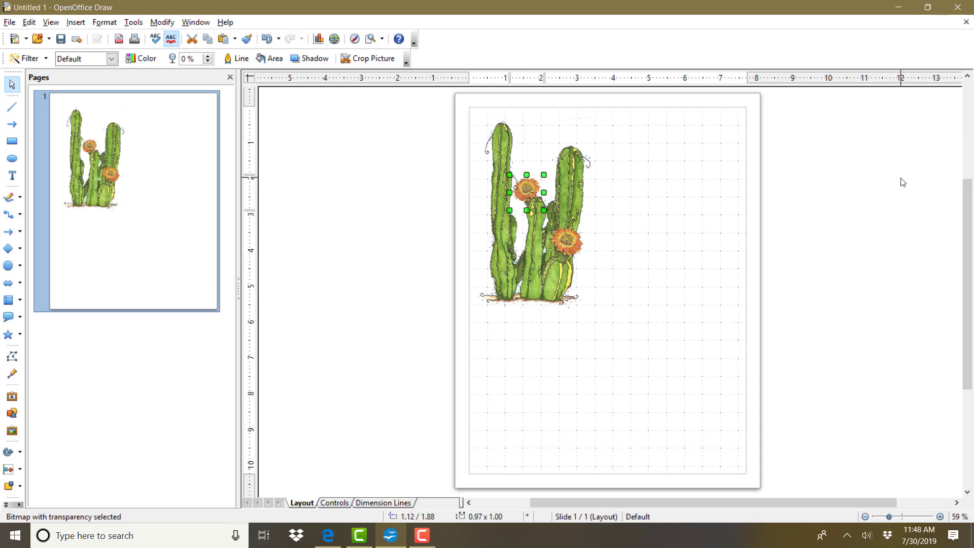
pyautogui.click(623, 217)
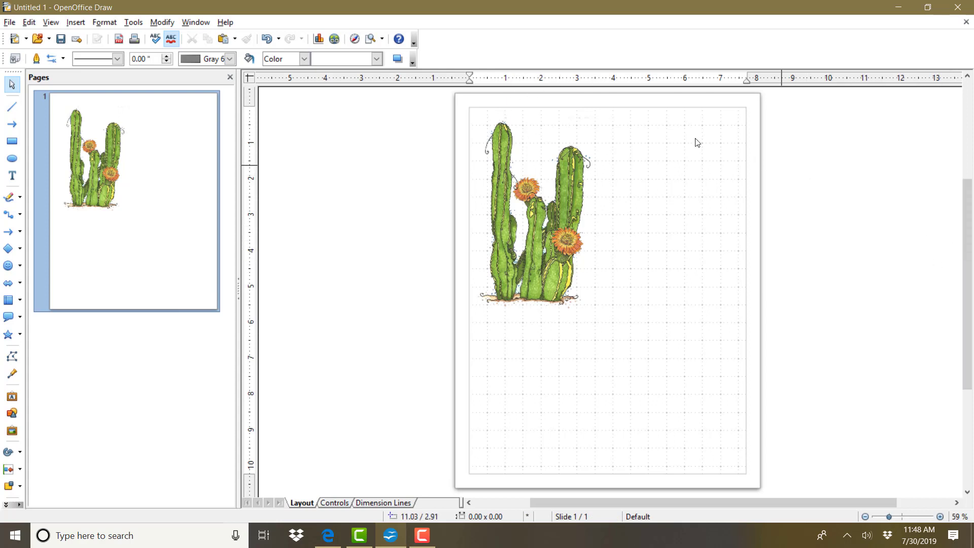
# - Insert the "It's a beautiful day" option 2 picture from the Digi918-919BC Koi Pond Super Digital Bundle folder
pyautogui.click(80, 23)
pyautogui.moveTo(112, 168)
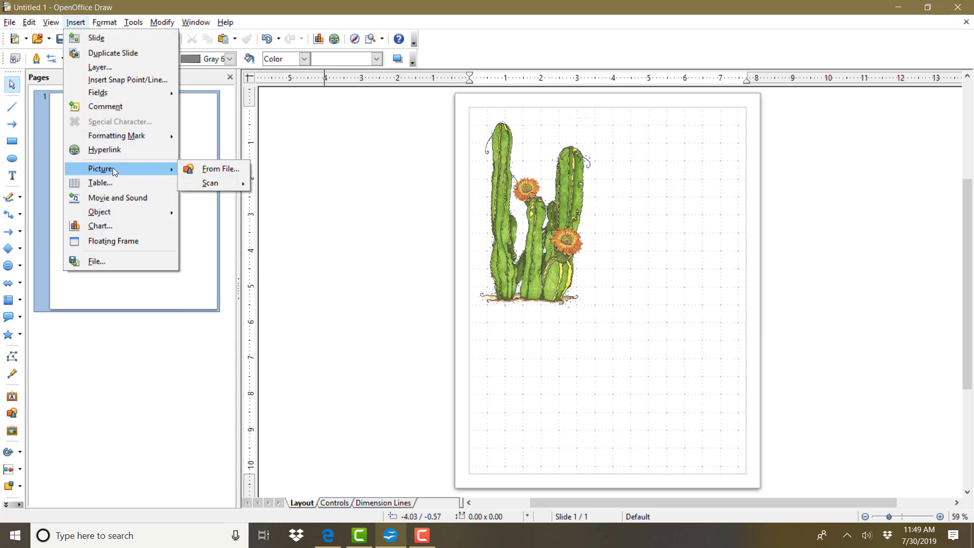
pyautogui.click(197, 168)
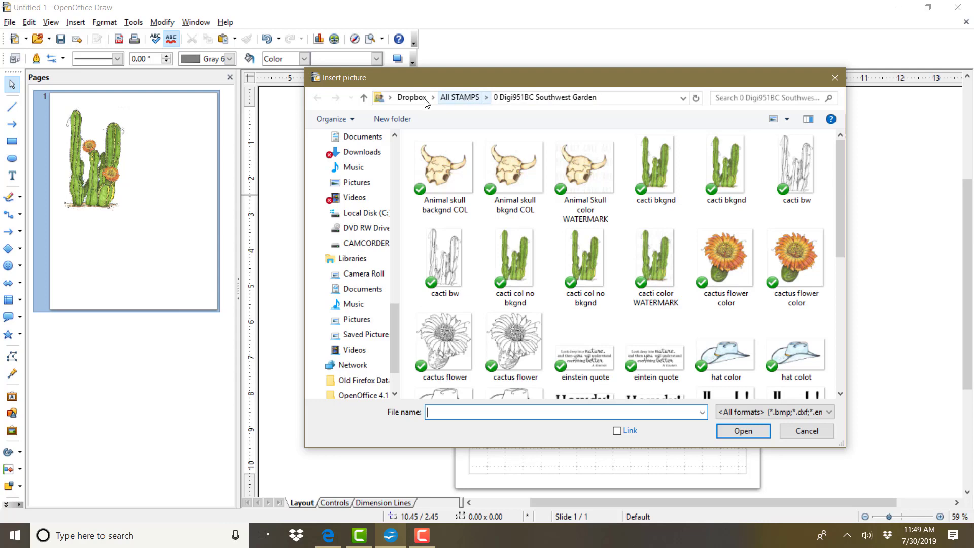
pyautogui.click(363, 98)
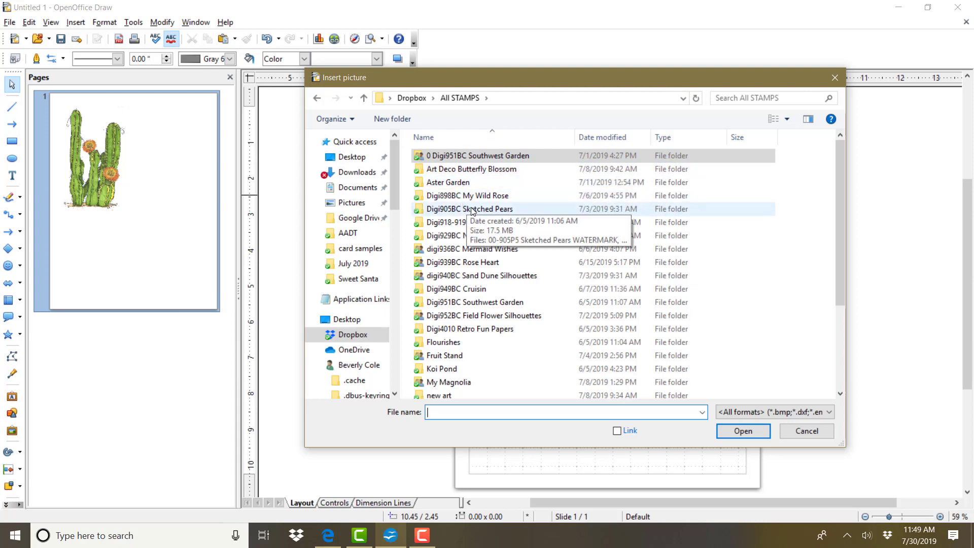
pyautogui.doubleClick(482, 223)
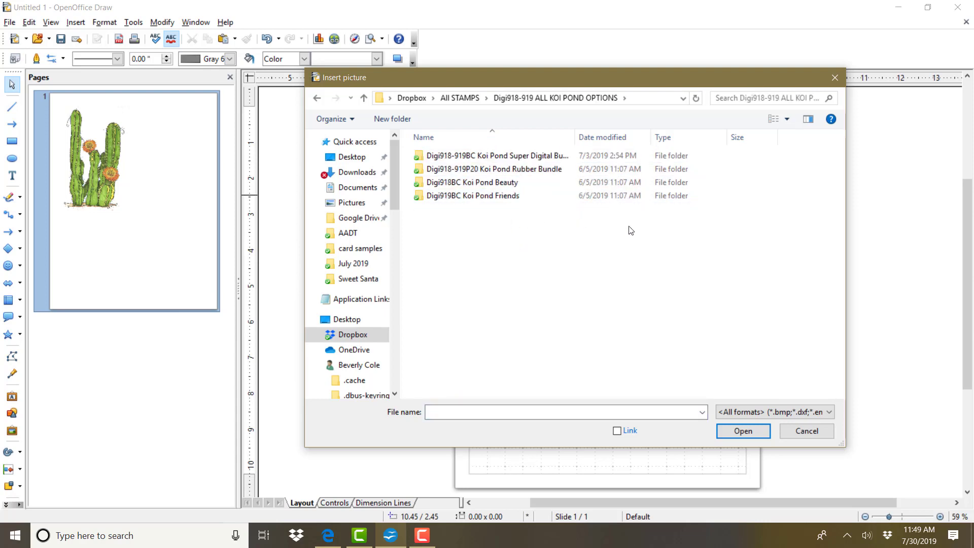
pyautogui.doubleClick(559, 157)
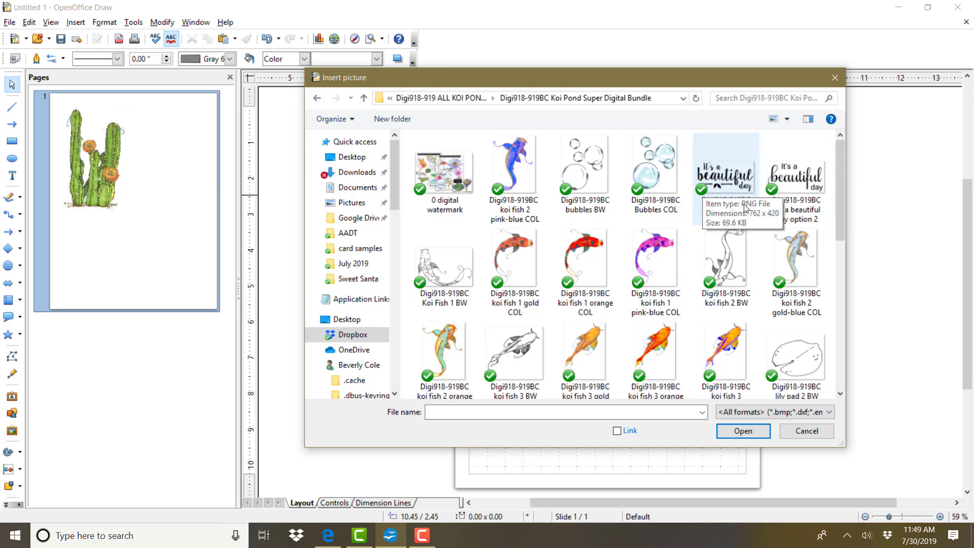
pyautogui.doubleClick(816, 190)
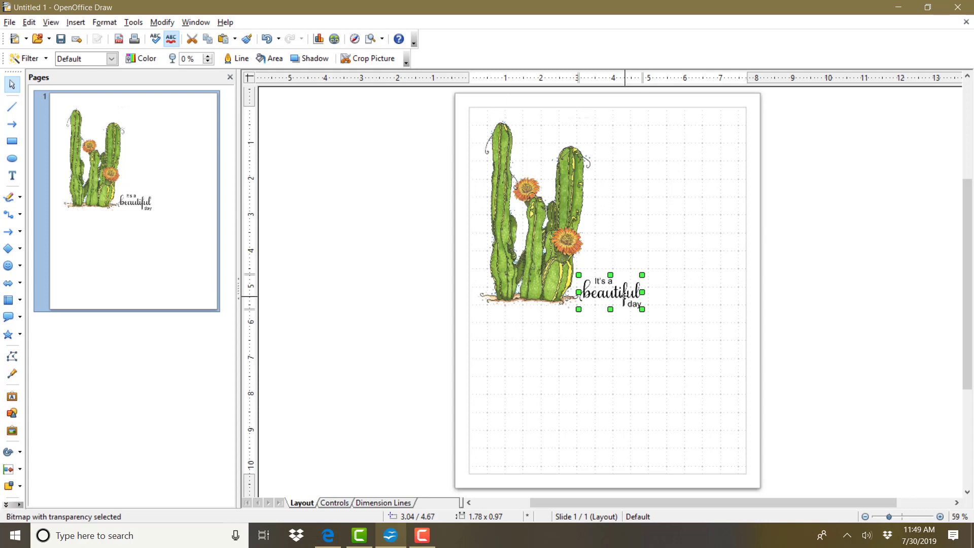
# - Move the "It's a beautiful day" sentiment to the space above the middle and right cacti, and deselect it
pyautogui.click(629, 276)
pyautogui.click(627, 274)
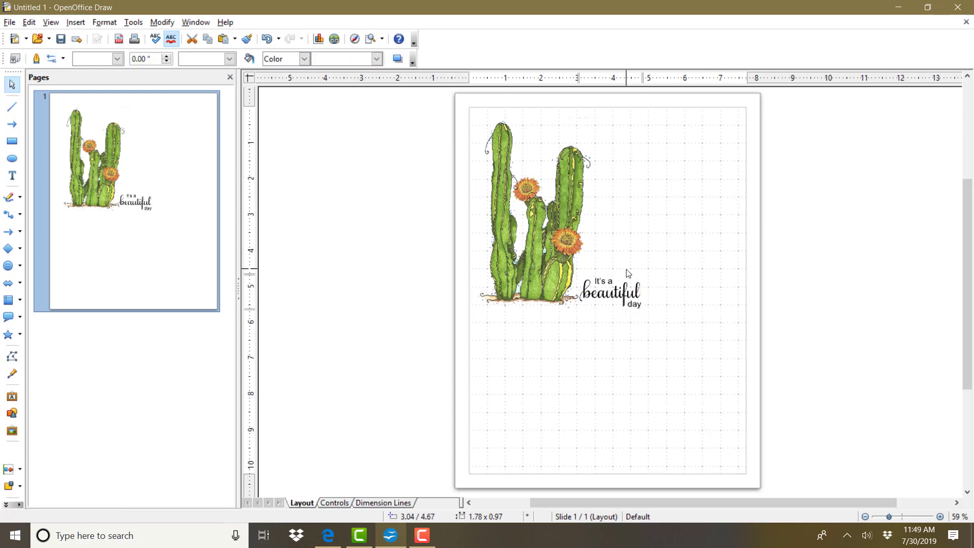
pyautogui.click(626, 289)
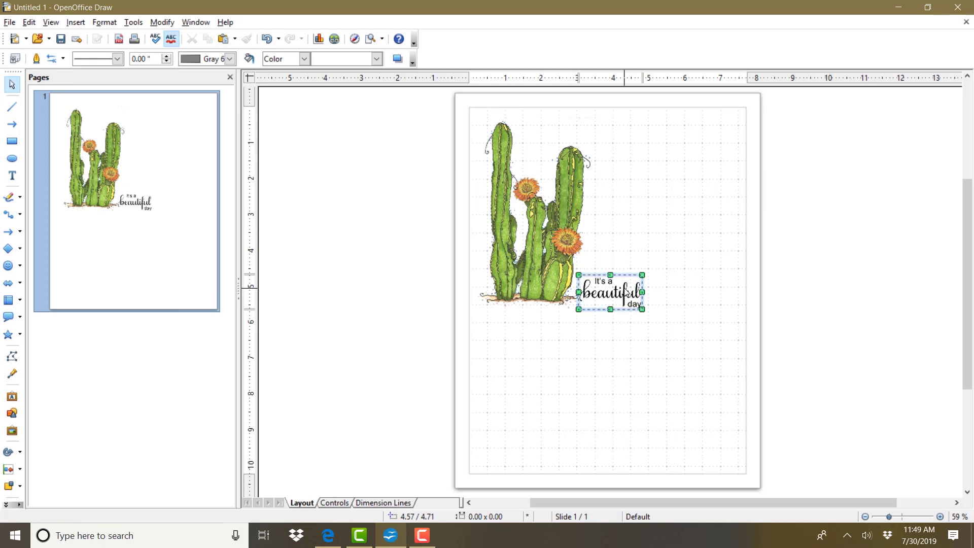
pyautogui.moveTo(623, 261); pyautogui.dragTo(622, 262)
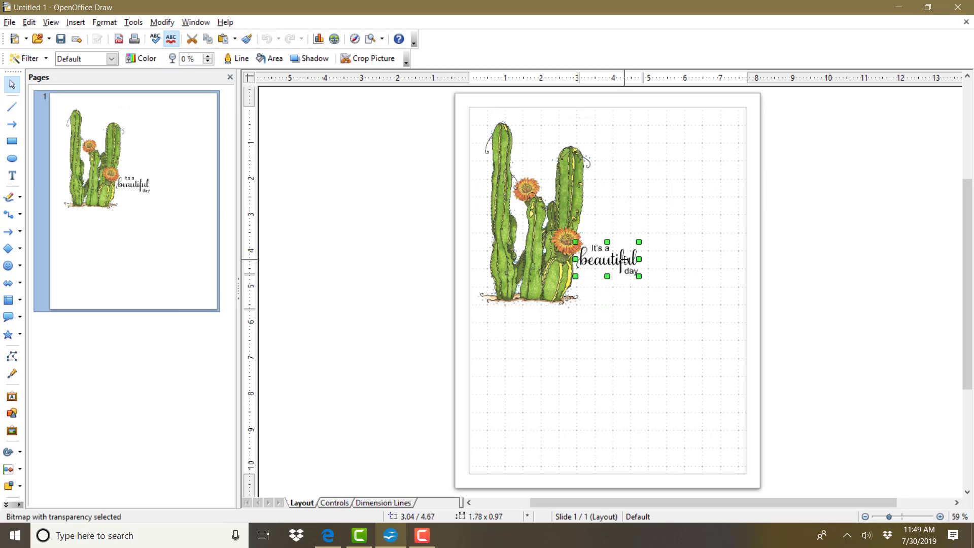
pyautogui.press('Escape')
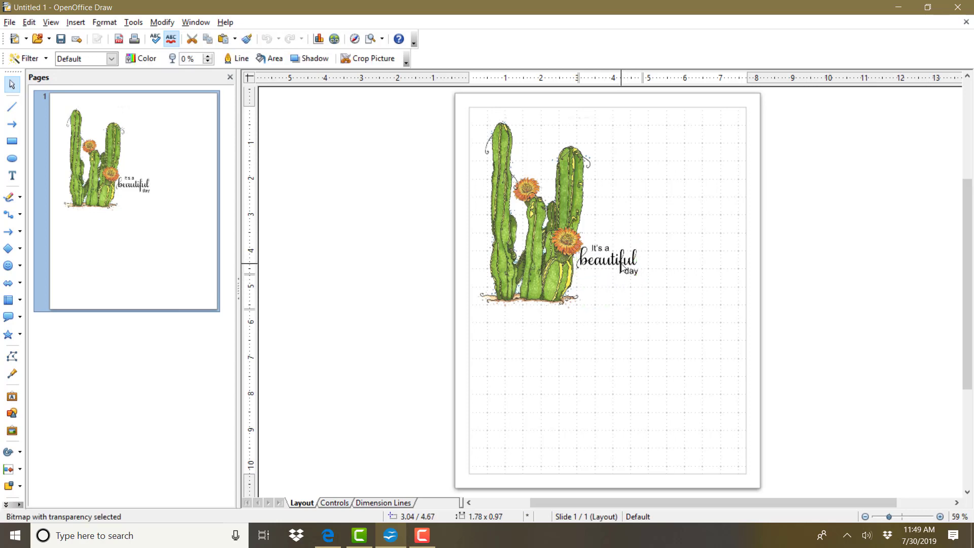
pyautogui.moveTo(618, 234); pyautogui.dragTo(611, 207)
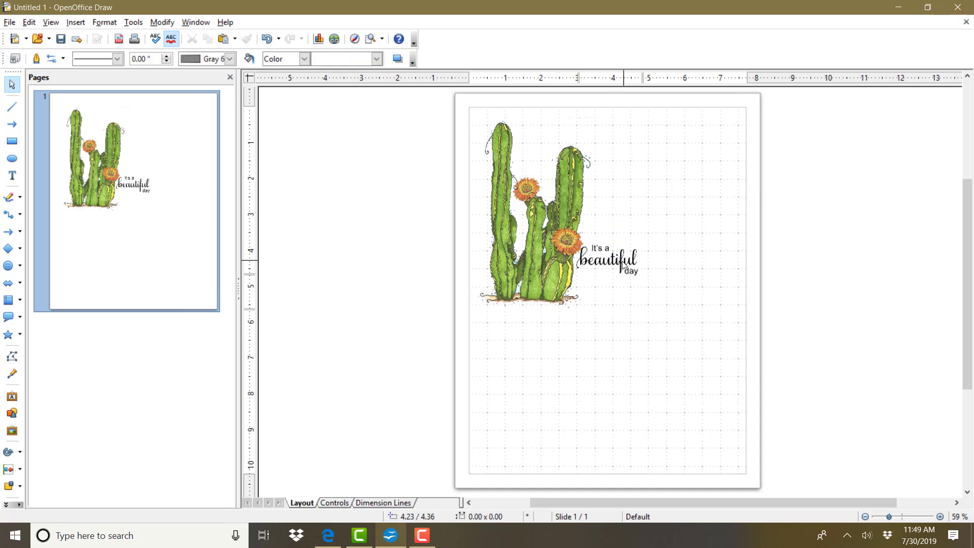
pyautogui.click(620, 262)
pyautogui.moveTo(621, 262); pyautogui.dragTo(569, 131)
pyautogui.click(852, 176)
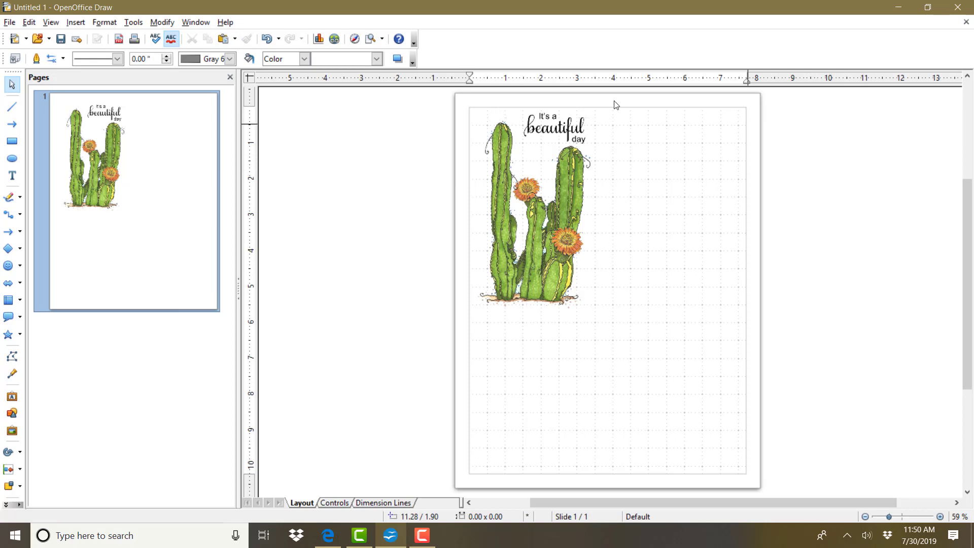
# - Start inserting a picture from file and browse from Dropbox through Etsy and Papers to the Retro Fun Papers folder
pyautogui.click(83, 23)
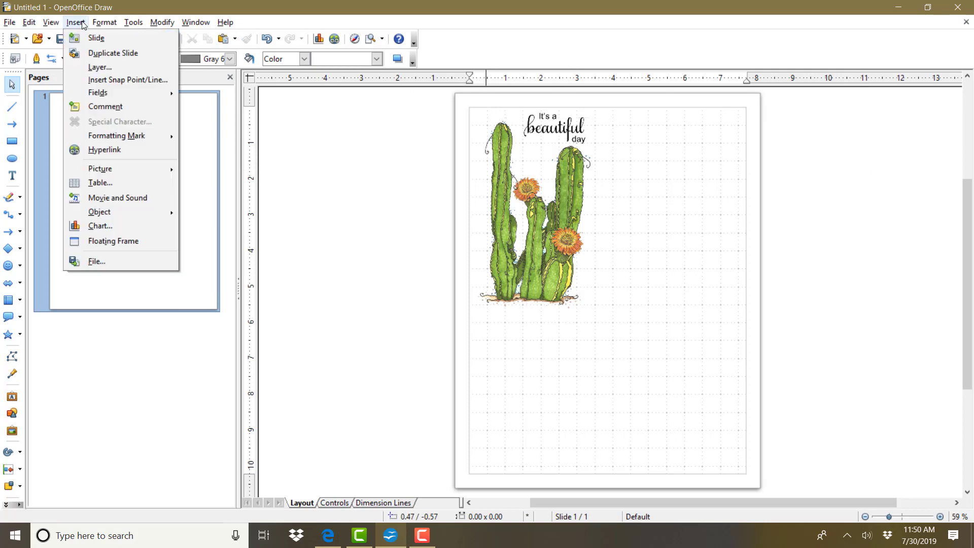
pyautogui.moveTo(124, 169)
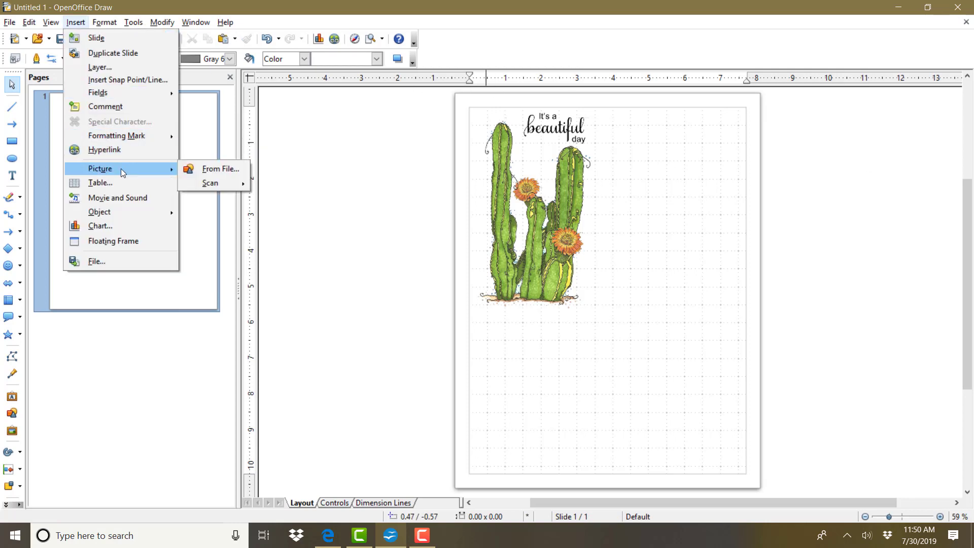
pyautogui.click(191, 171)
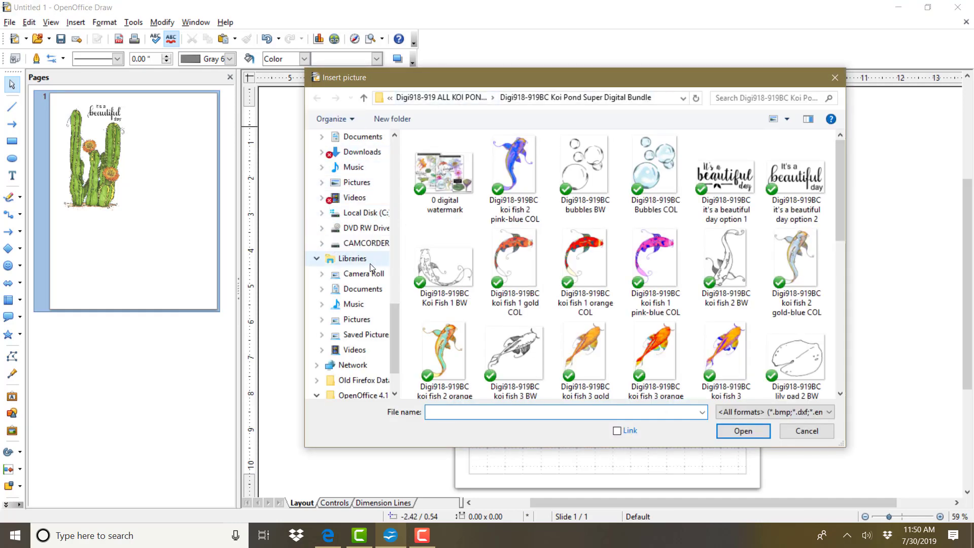
pyautogui.moveTo(391, 343); pyautogui.dragTo(384, 161)
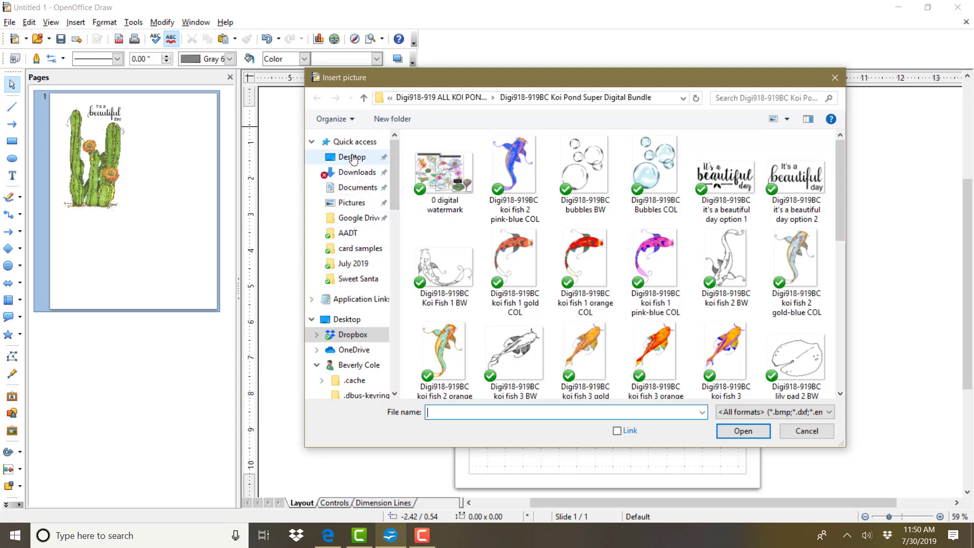
pyautogui.click(357, 334)
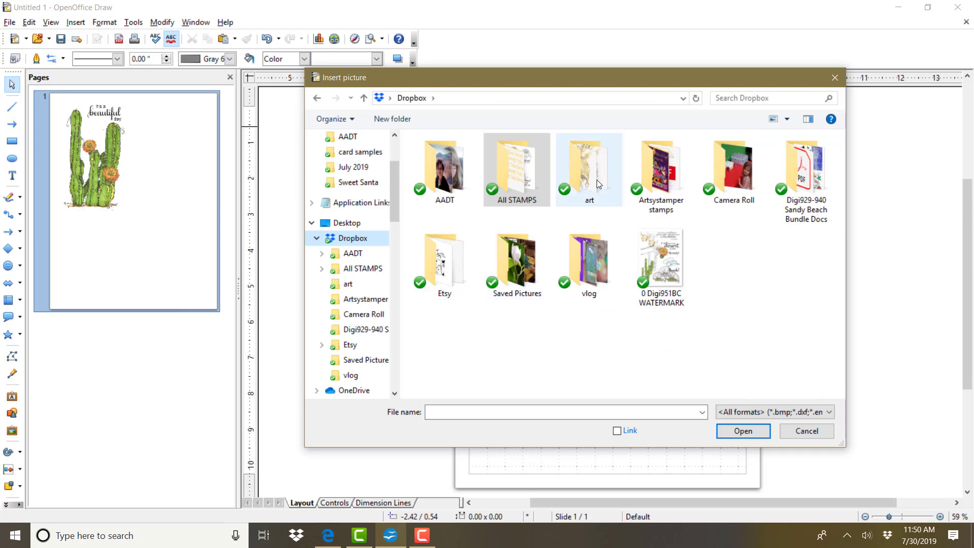
pyautogui.click(463, 254)
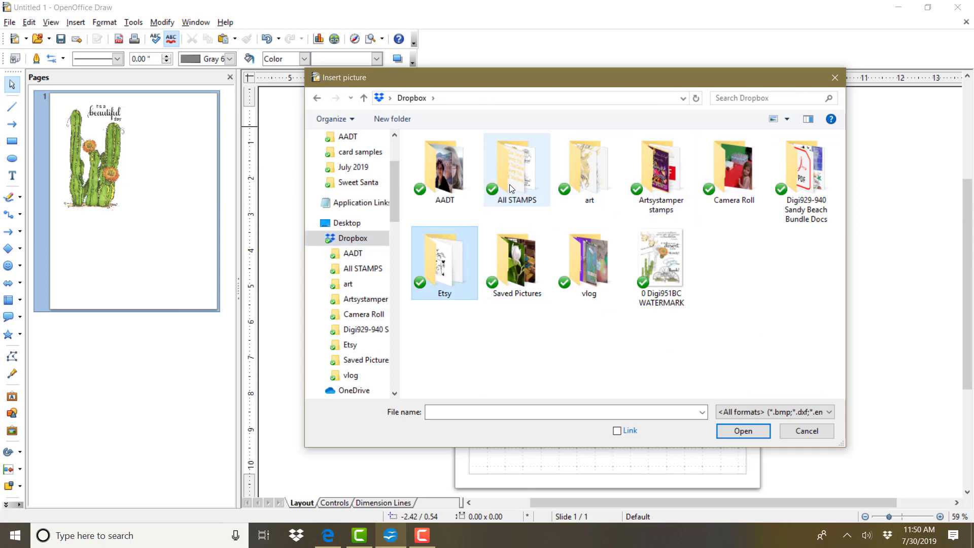
pyautogui.doubleClick(446, 260)
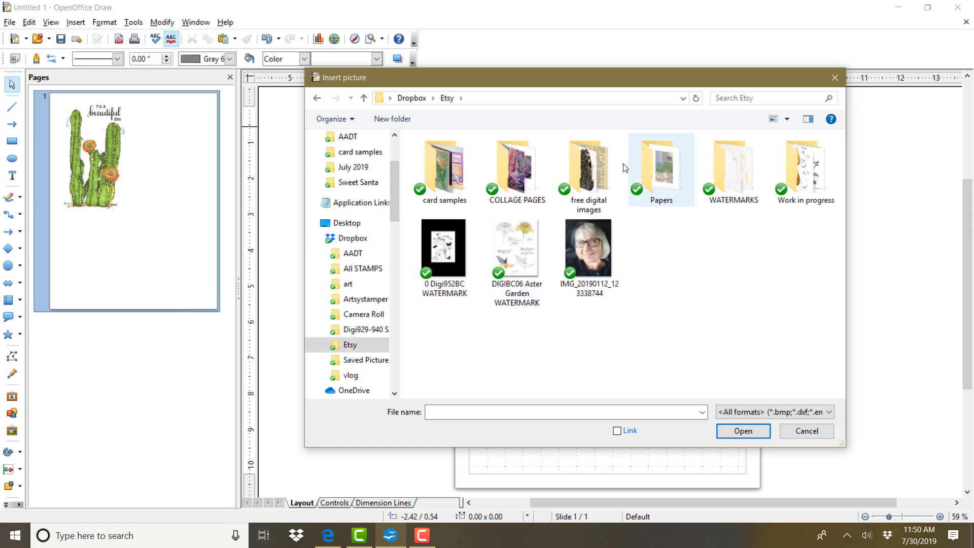
pyautogui.click(665, 160)
pyautogui.doubleClick(663, 157)
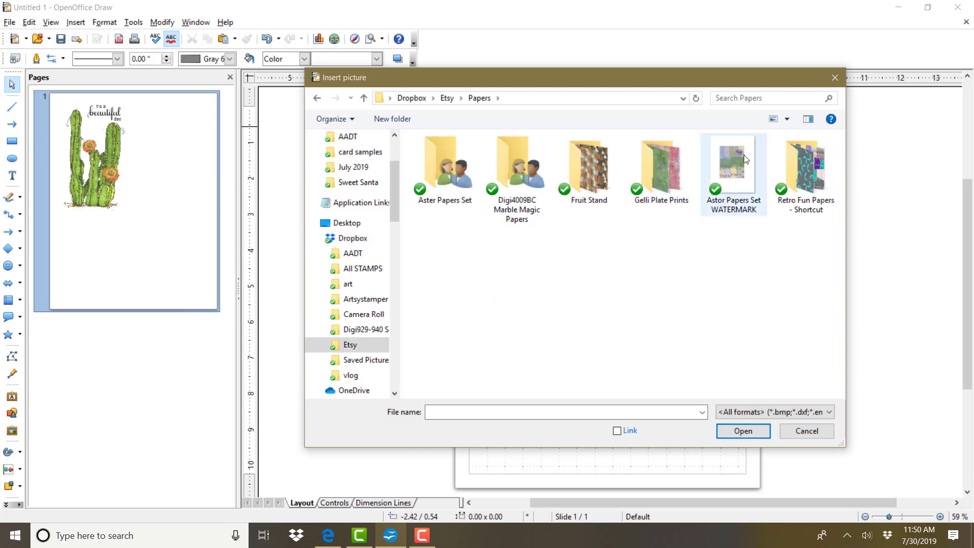
pyautogui.doubleClick(798, 165)
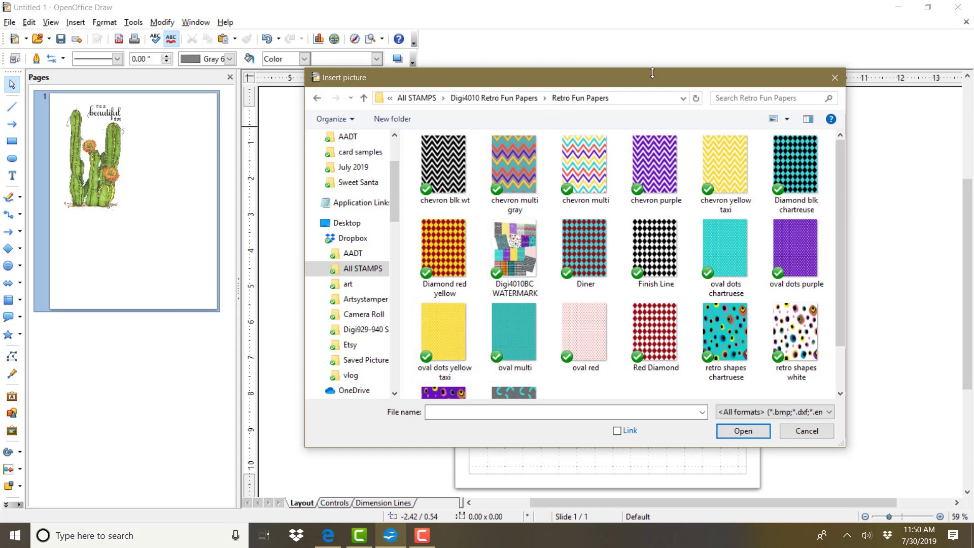
# - Insert the "chevron multi gray" paper from the Retro Fun Papers folder
pyautogui.moveTo(628, 82)
pyautogui.mouseDown()
pyautogui.moveTo(400, 154)
pyautogui.moveTo(518, 245)
pyautogui.moveTo(730, 195)
pyautogui.moveTo(779, 151)
pyautogui.moveTo(514, 404)
pyautogui.moveTo(300, 200)
pyautogui.moveTo(304, 239)
pyautogui.moveTo(387, 219)
pyautogui.moveTo(319, 276)
pyautogui.moveTo(499, 397)
pyautogui.moveTo(668, 327)
pyautogui.moveTo(857, 284)
pyautogui.moveTo(941, 105)
pyautogui.moveTo(949, 69)
pyautogui.moveTo(929, 66)
pyautogui.mouseUp()
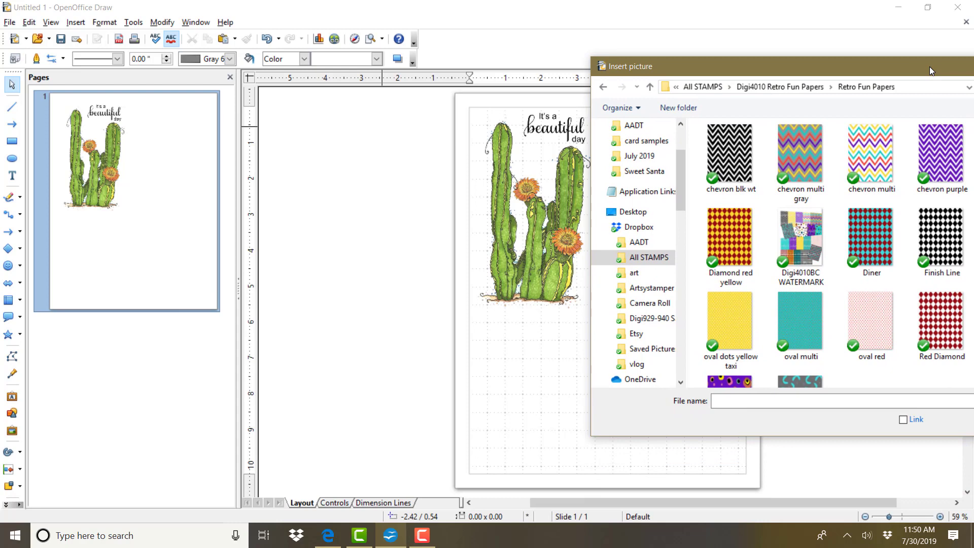
pyautogui.moveTo(930, 66); pyautogui.dragTo(767, 66)
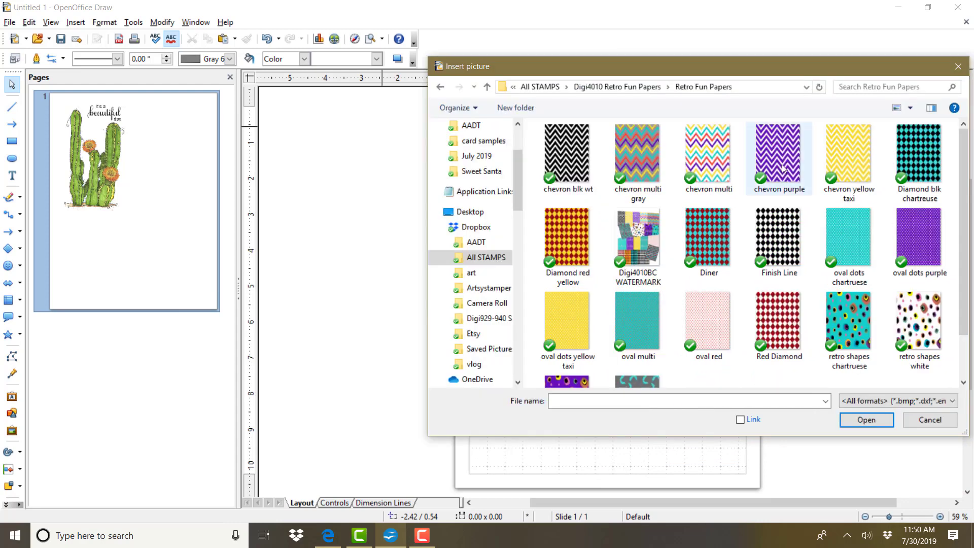
pyautogui.doubleClick(644, 166)
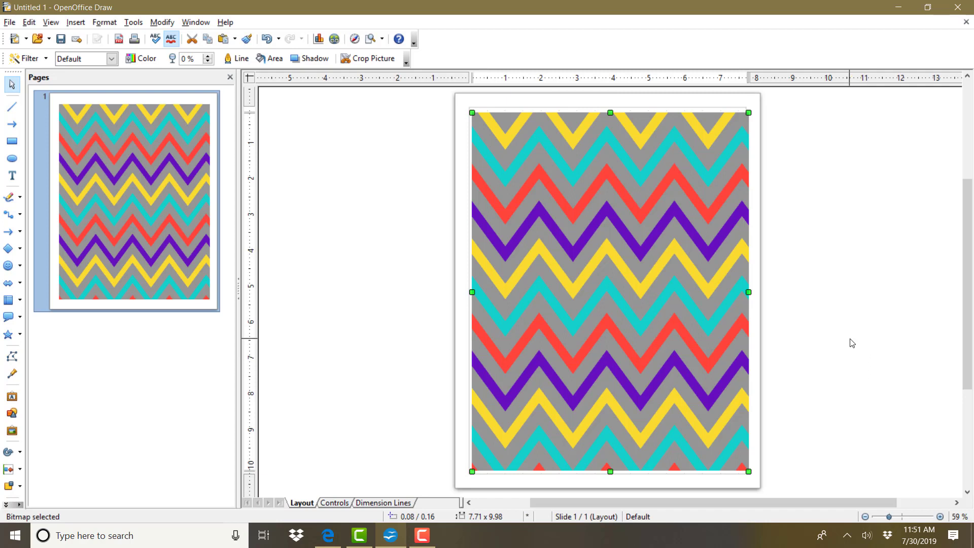
# - Crop the chevron paper from its lower-right corner to about 3.92 x 5.19 inches and leave cropping mode
pyautogui.click(371, 60)
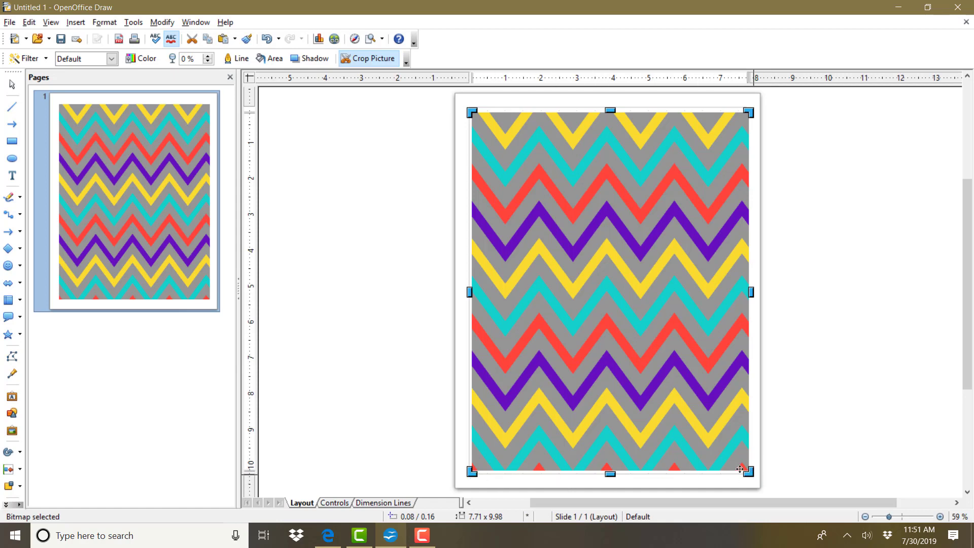
pyautogui.moveTo(750, 473); pyautogui.dragTo(612, 299)
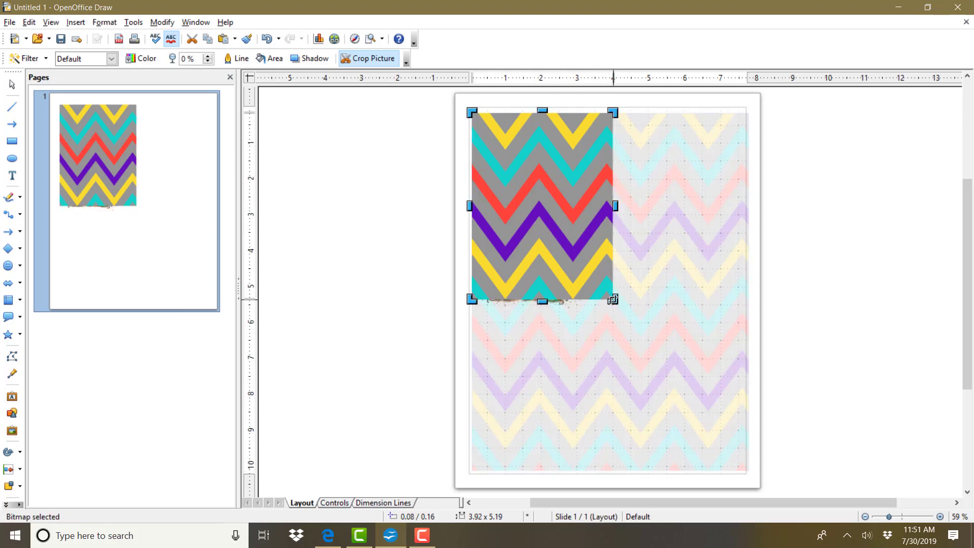
pyautogui.click(13, 87)
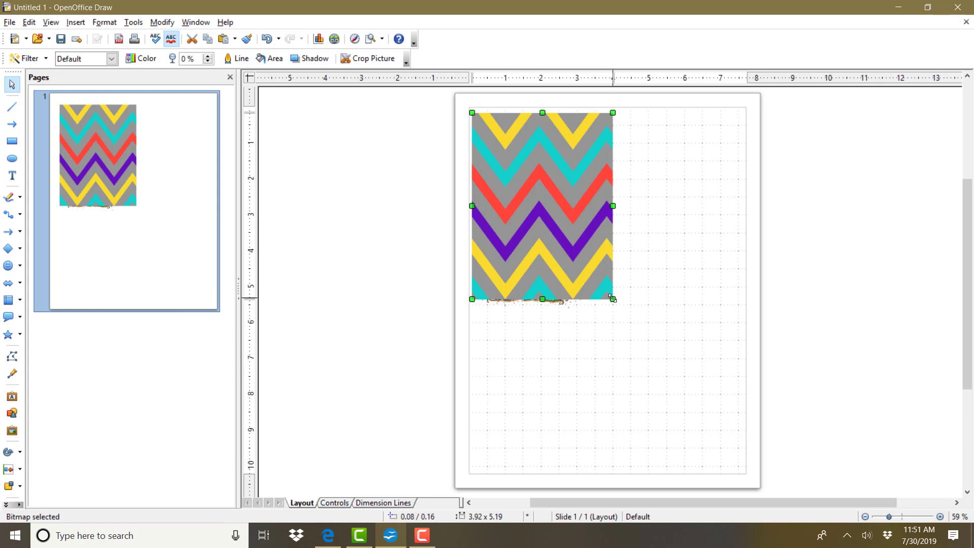
# - Enlarge the cropped chevron paper to about 4.29 x 5.67 inches around the cactus scene and send it to the back
pyautogui.moveTo(612, 299)
pyautogui.mouseDown()
pyautogui.moveTo(620, 309)
pyautogui.moveTo(592, 277)
pyautogui.moveTo(618, 309)
pyautogui.mouseUp()
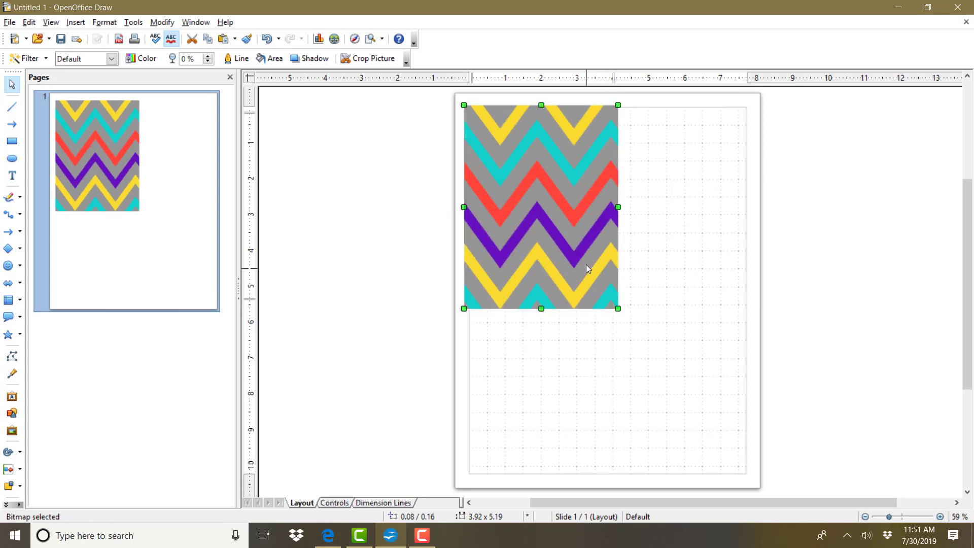
pyautogui.rightClick(547, 214)
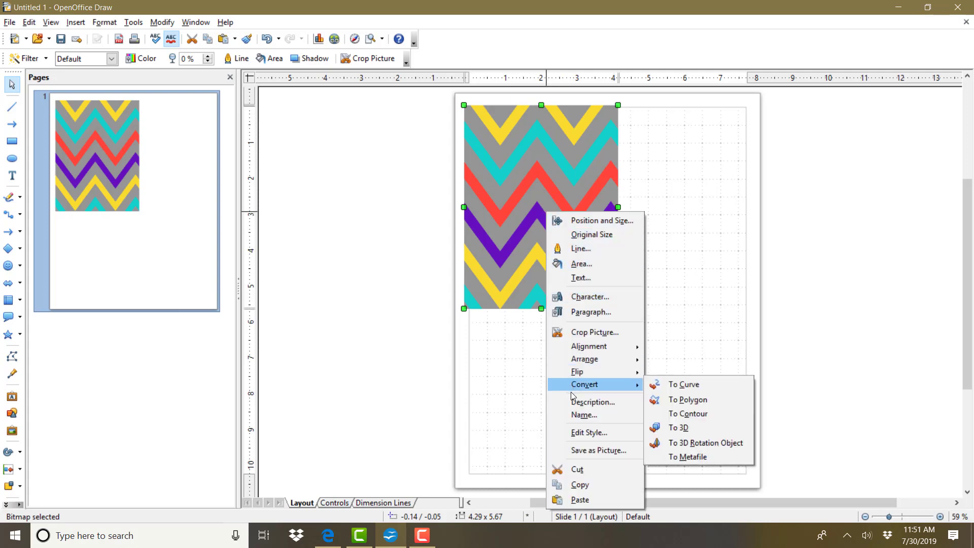
pyautogui.moveTo(589, 358)
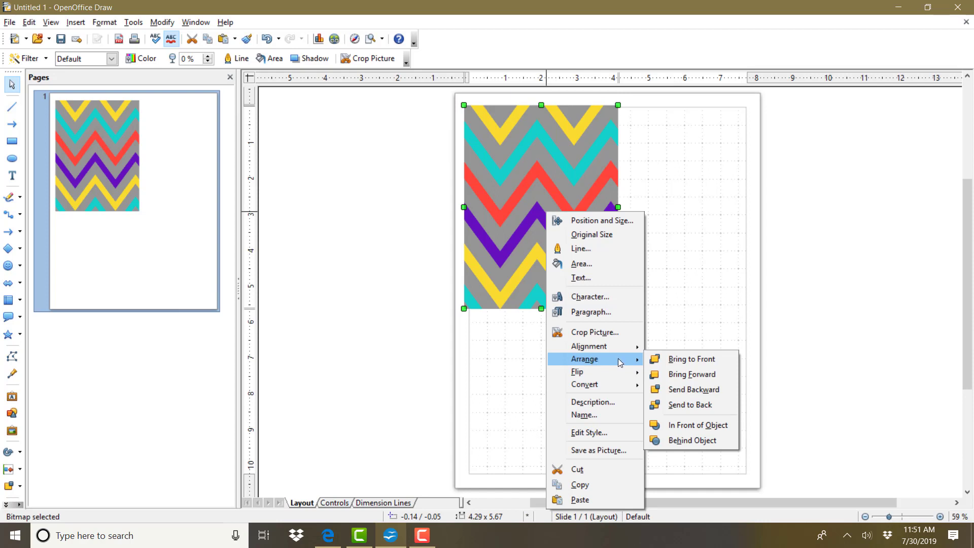
pyautogui.click(678, 409)
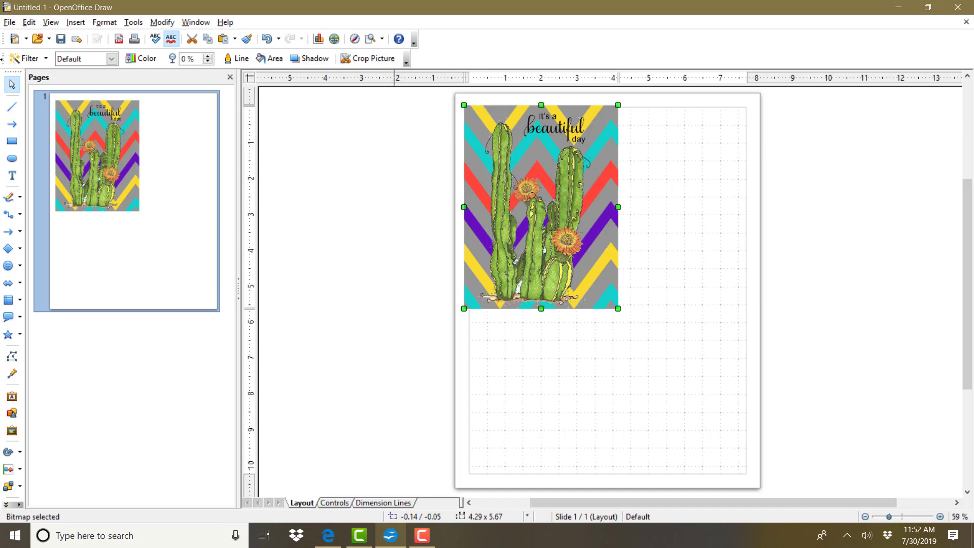
# - Undo the chevron paper's send-to-back, resizing, moving and cropping, one edit at a time, back to the full-size picture
pyautogui.click(35, 24)
pyautogui.click(41, 38)
pyautogui.click(30, 23)
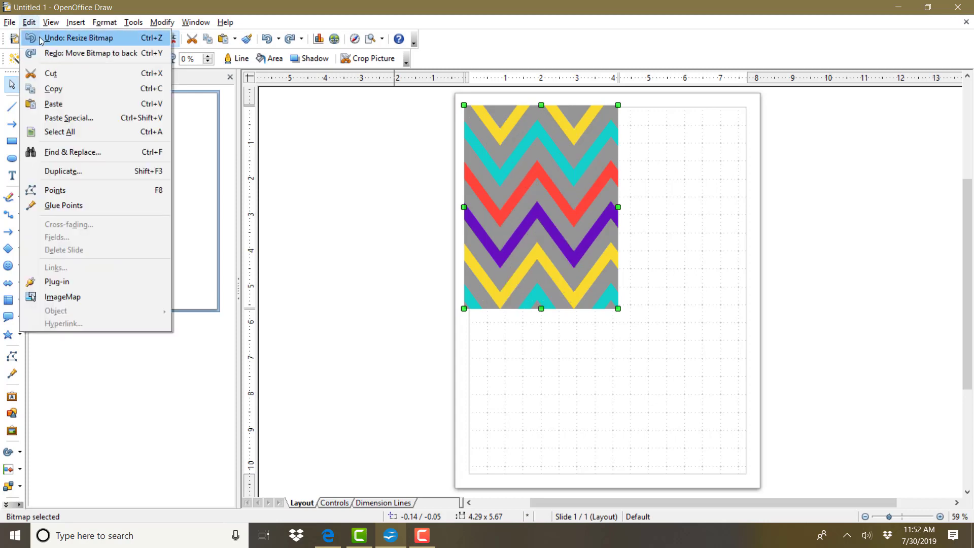
pyautogui.click(42, 38)
pyautogui.click(29, 23)
pyautogui.click(40, 37)
pyautogui.click(29, 22)
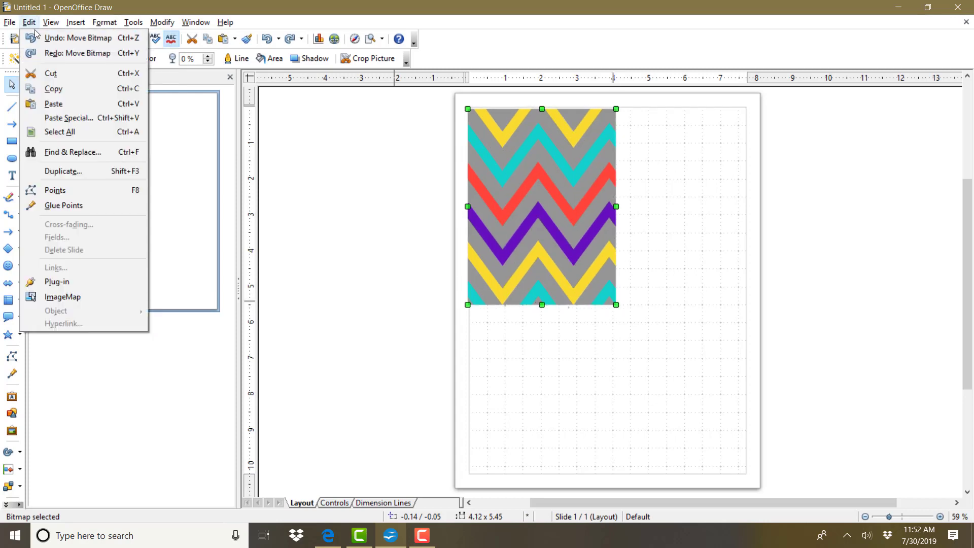
pyautogui.click(39, 38)
pyautogui.click(29, 22)
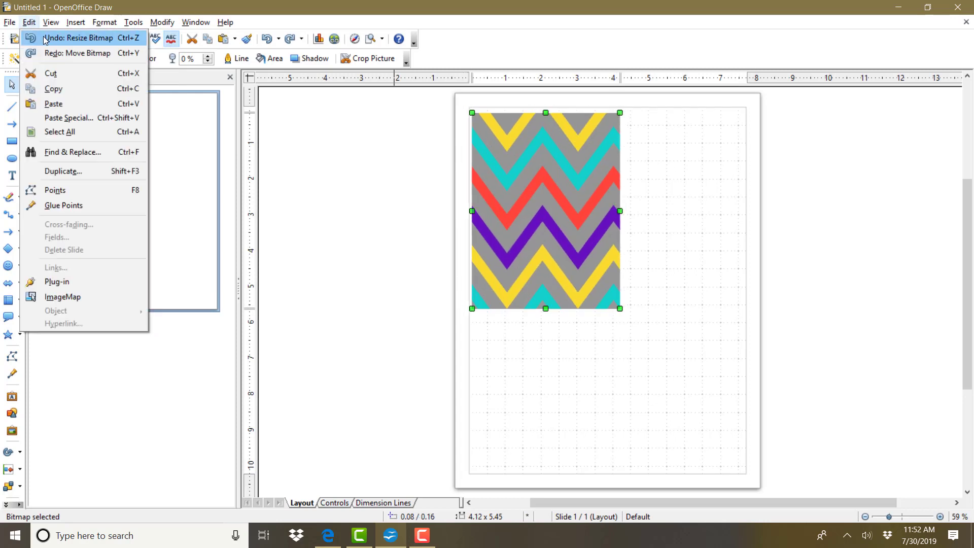
pyautogui.click(44, 38)
pyautogui.click(29, 23)
pyautogui.click(39, 38)
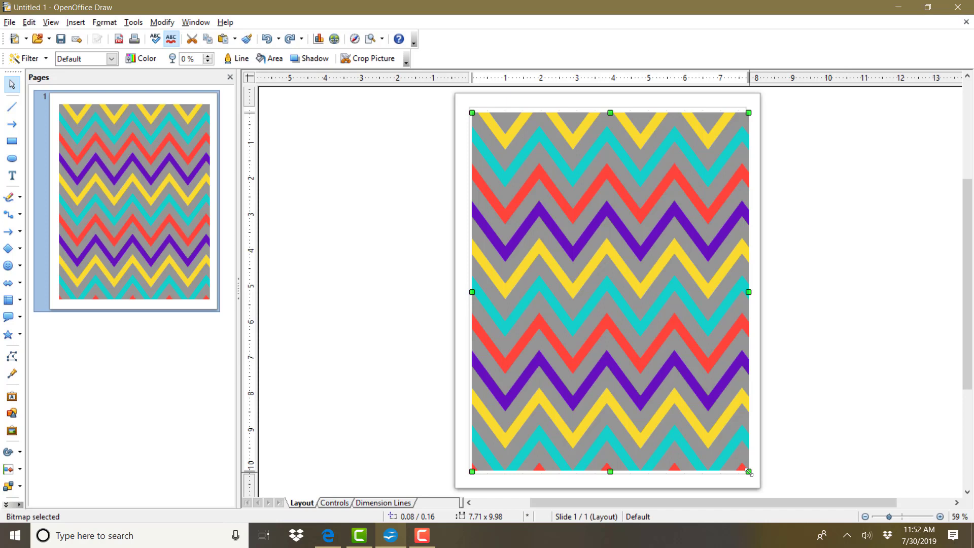
# - Scale the whole chevron paper down to about 4.33 x 5.60 inches and place it over the cactus scene at about -0.07 / 0.00 inches
pyautogui.moveTo(749, 472); pyautogui.dragTo(528, 291)
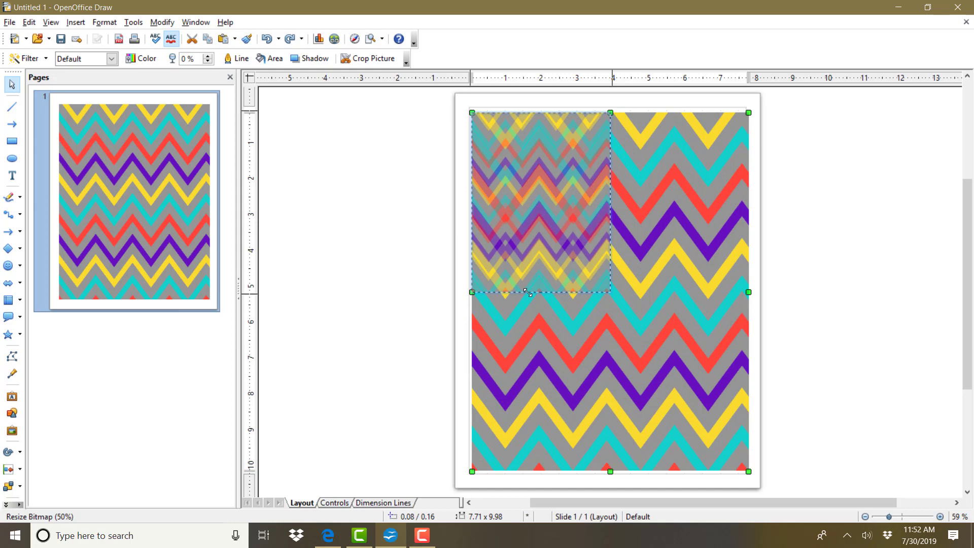
pyautogui.moveTo(527, 292); pyautogui.dragTo(527, 293)
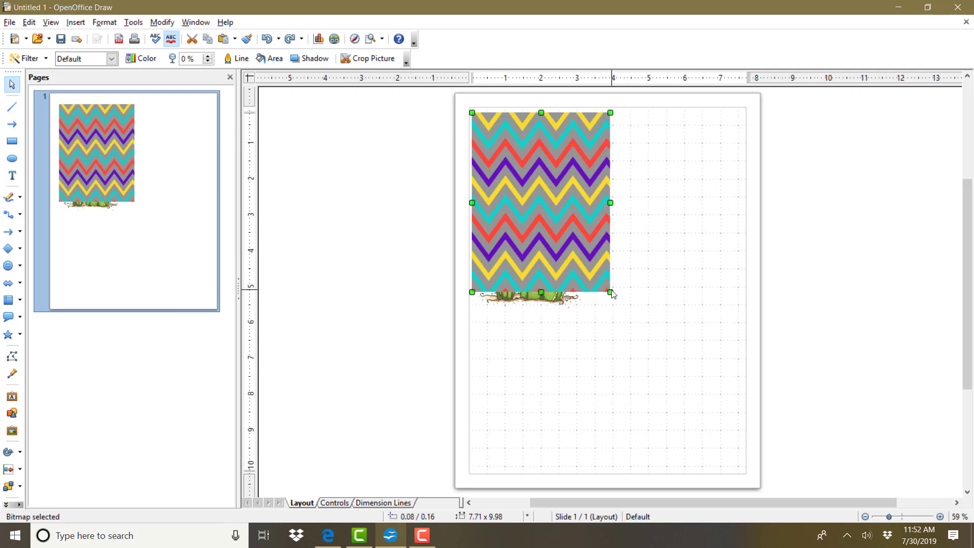
pyautogui.moveTo(610, 293); pyautogui.dragTo(617, 304)
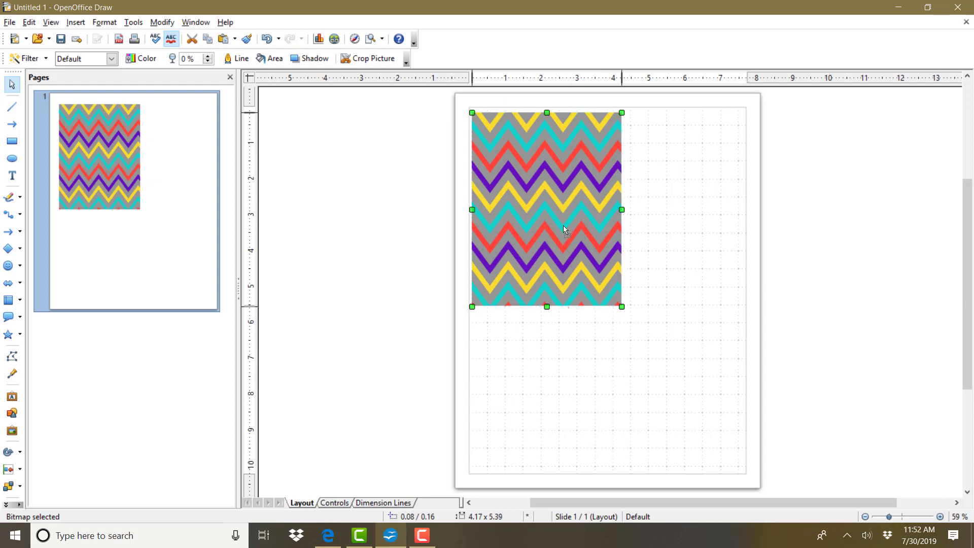
pyautogui.moveTo(558, 218); pyautogui.dragTo(547, 199)
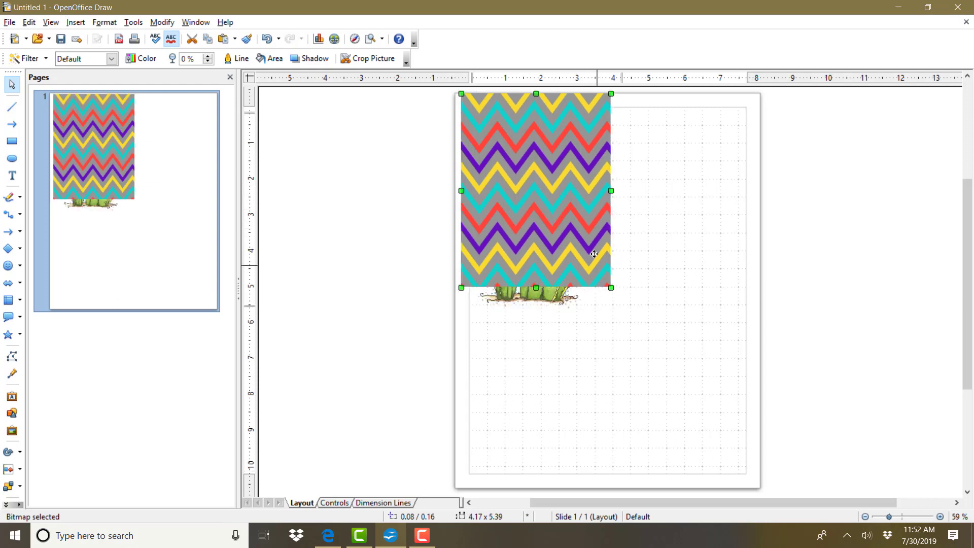
pyautogui.moveTo(591, 245); pyautogui.dragTo(597, 258)
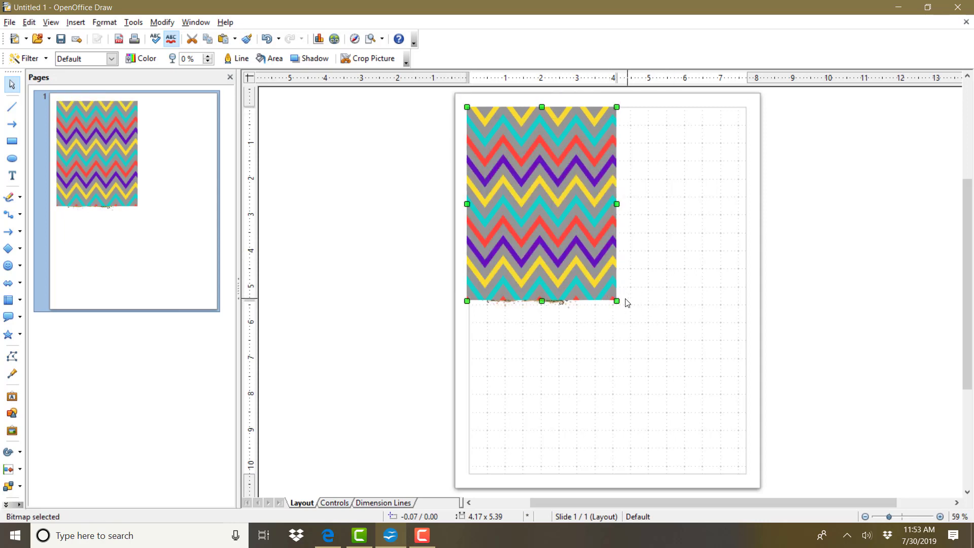
pyautogui.moveTo(615, 300); pyautogui.dragTo(622, 307)
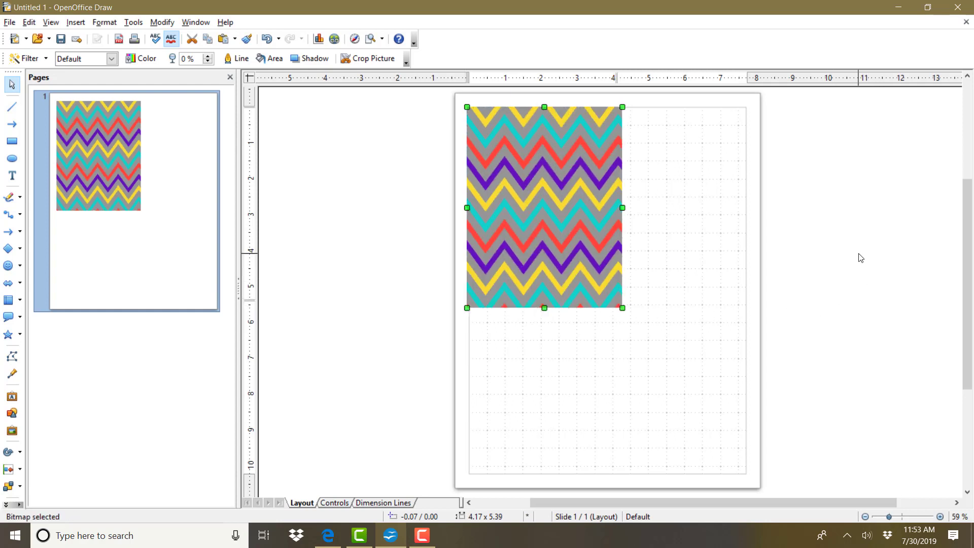
# - Send the chevron paper to the back, behind the cacti, flowers and sentiment, and deselect it
pyautogui.rightClick(558, 211)
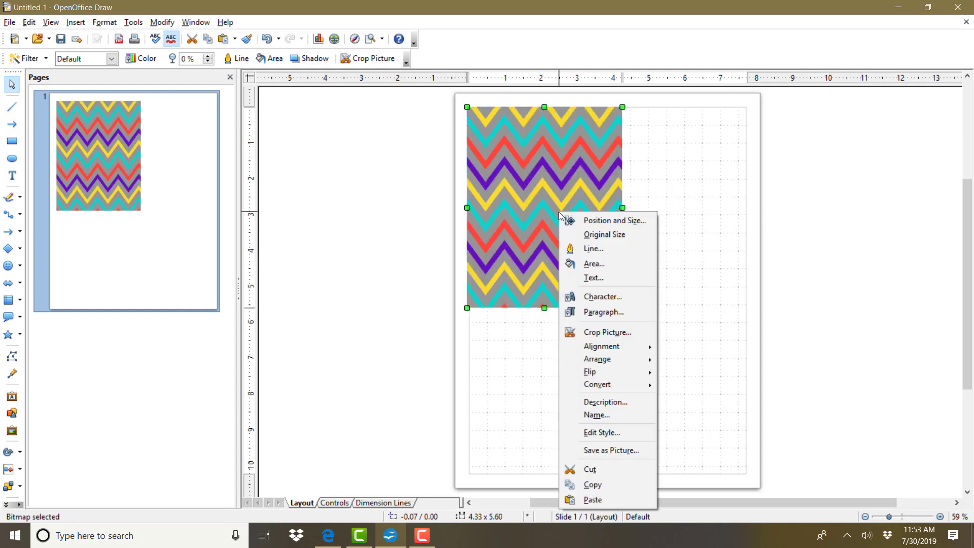
pyautogui.moveTo(599, 359)
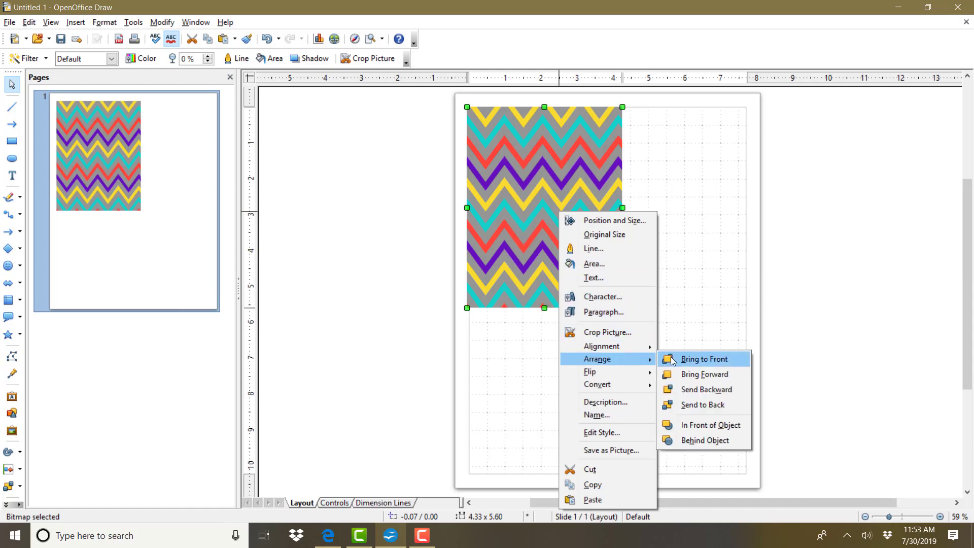
pyautogui.click(703, 406)
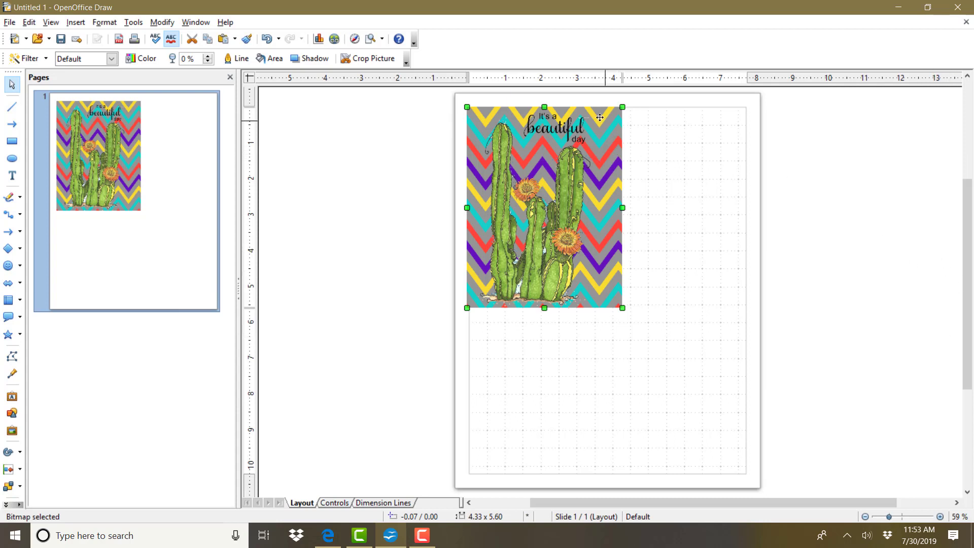
pyautogui.click(699, 150)
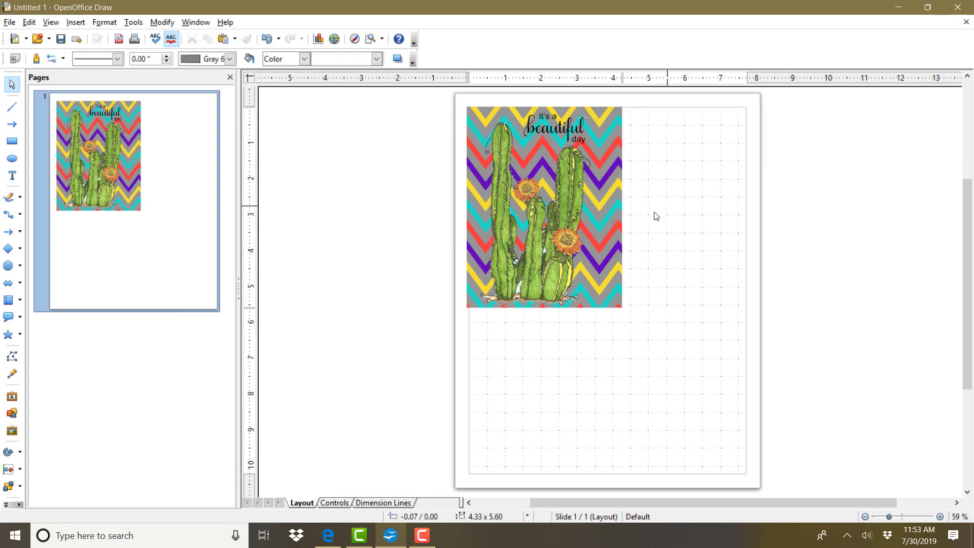
# - Try a 50 % transparency on the chevron background paper, dismissing the pop-up notification, and deselect the paper
pyautogui.click(612, 229)
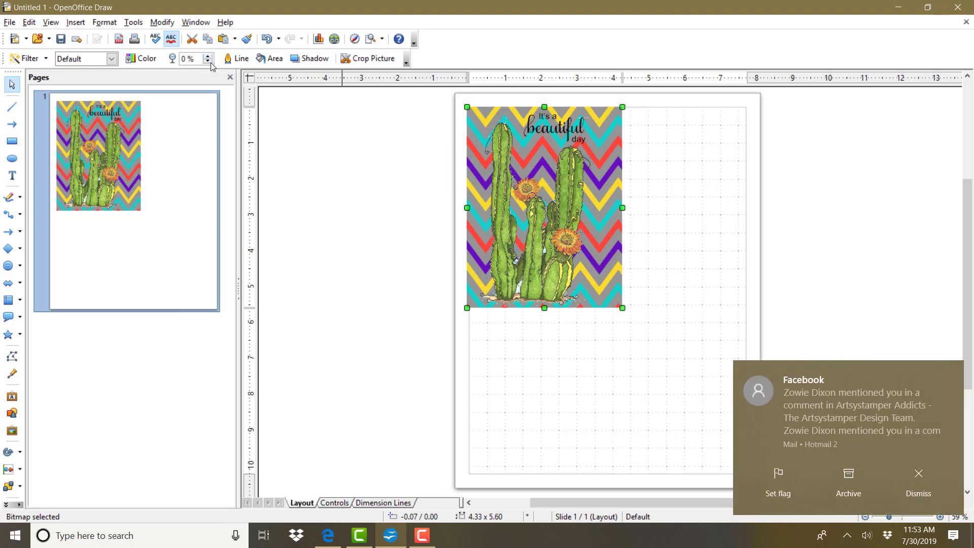
pyautogui.click(918, 475)
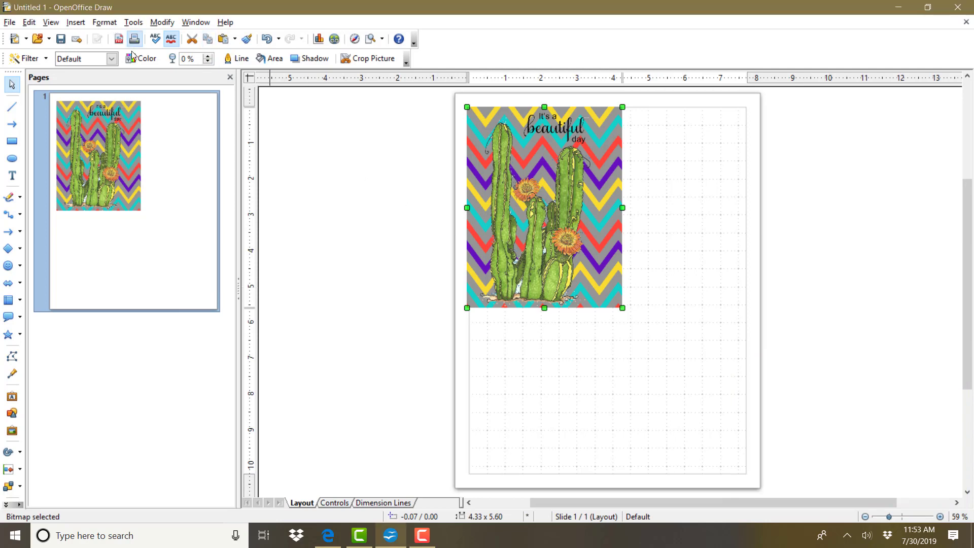
pyautogui.click(211, 59)
pyautogui.click(210, 57)
pyautogui.click(210, 57)
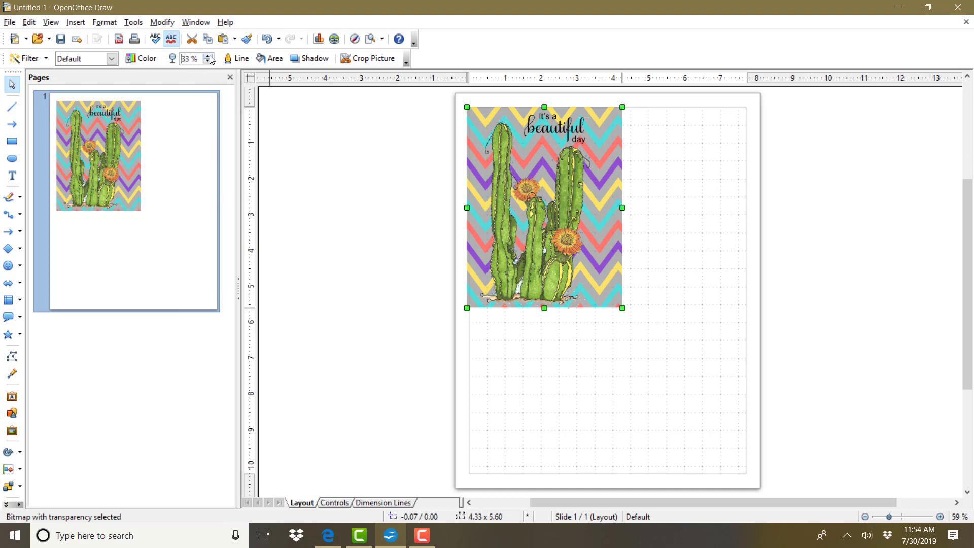
pyautogui.click(210, 56)
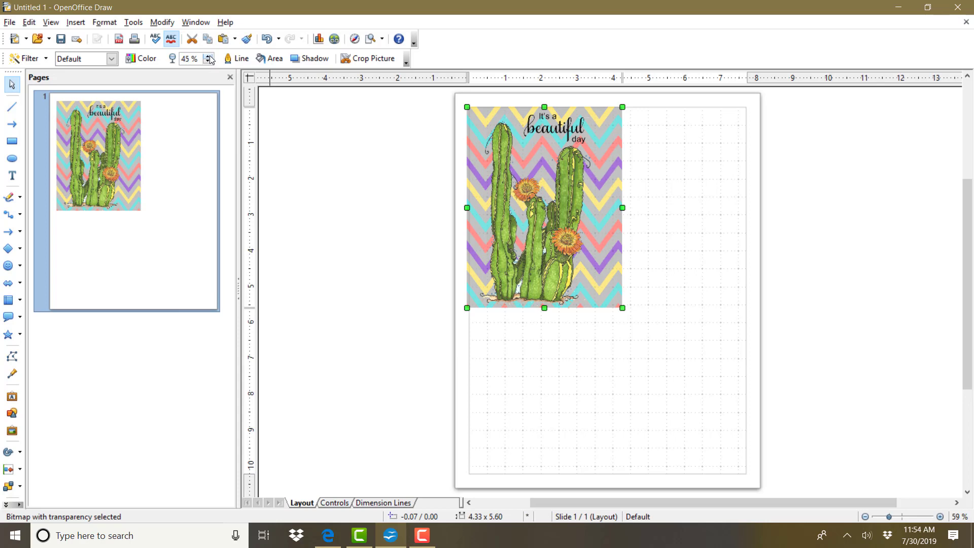
pyautogui.click(210, 56)
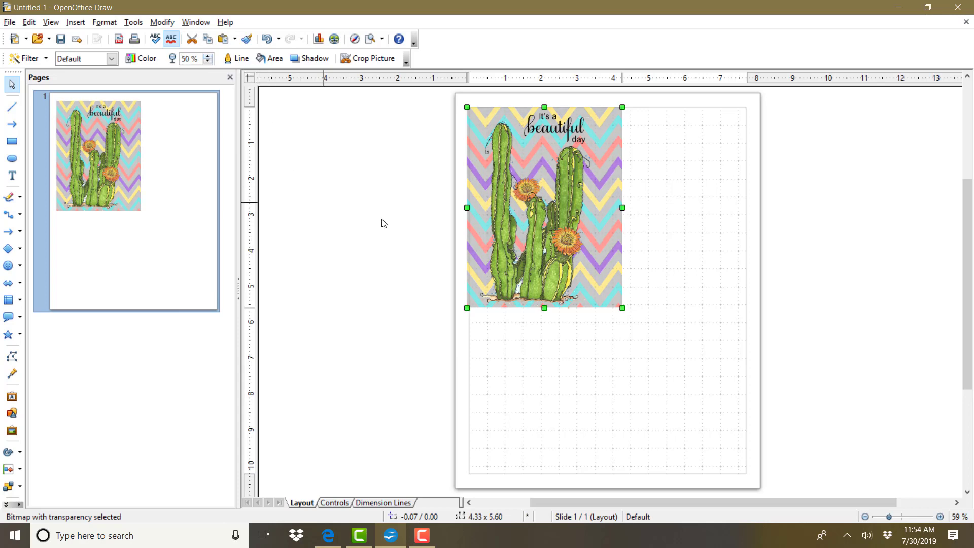
pyautogui.click(656, 230)
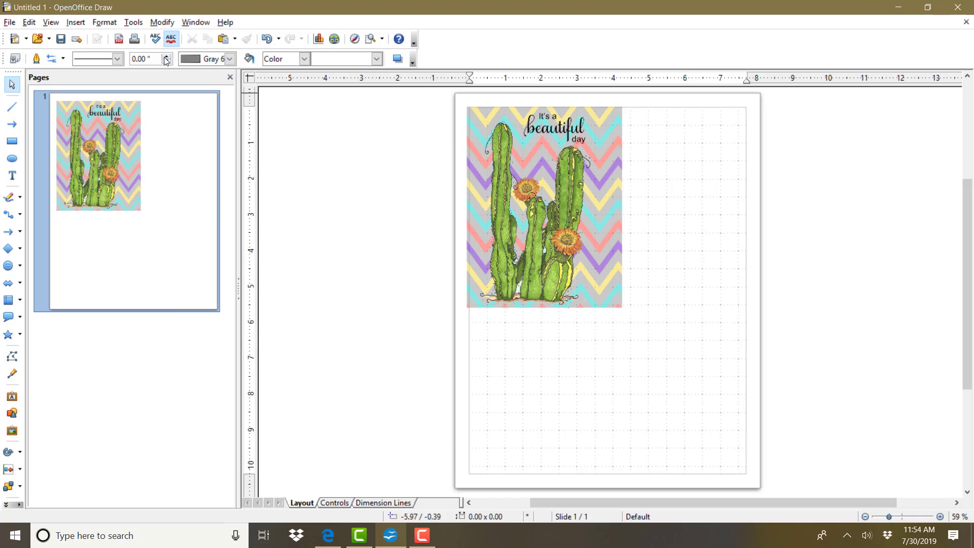
# - Try a fainter chevron background by raising the paper's transparency to 66 %
pyautogui.click(592, 149)
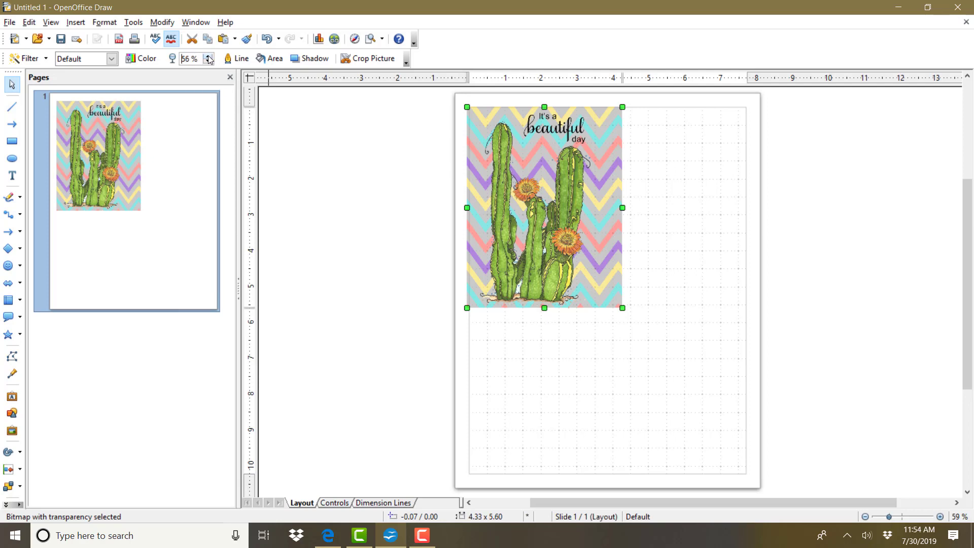
pyautogui.click(209, 57)
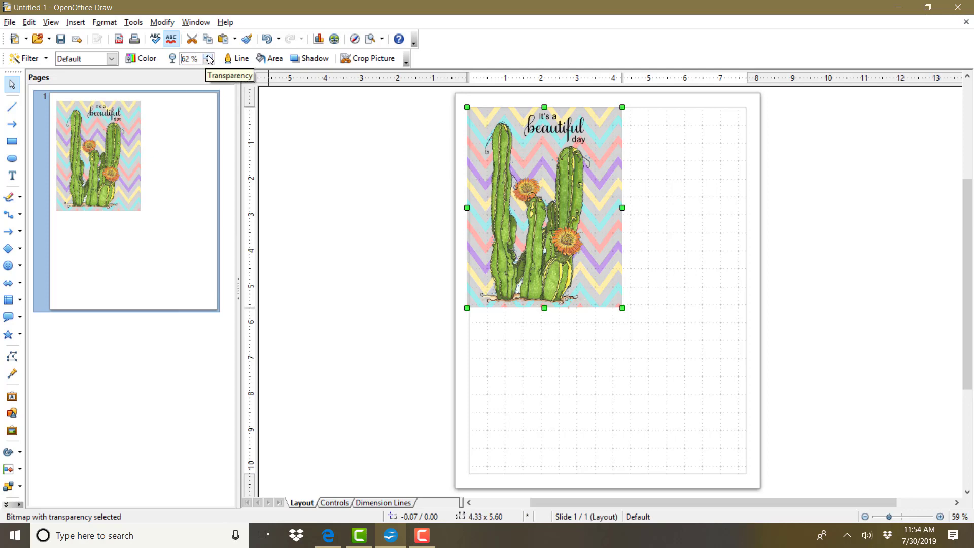
pyautogui.click(208, 57)
pyautogui.click(208, 57)
pyautogui.click(209, 58)
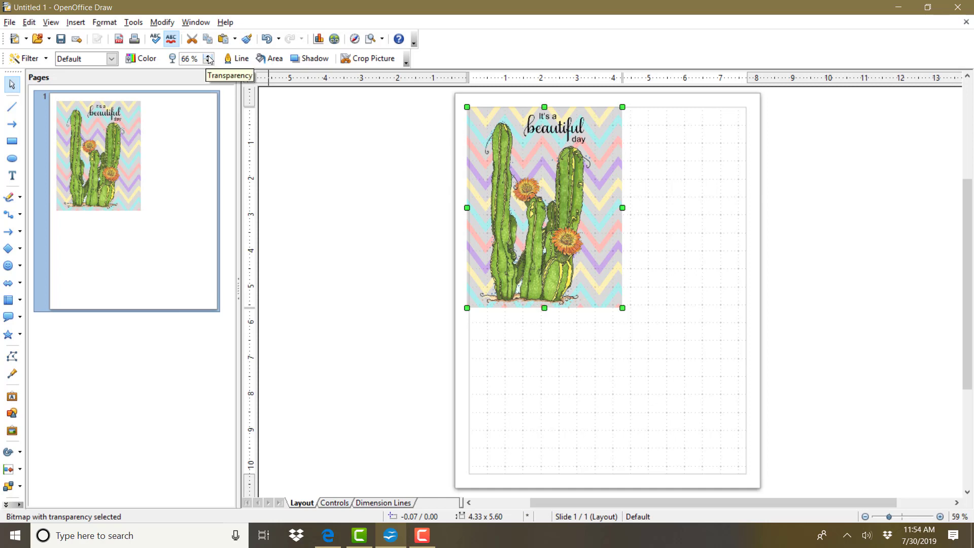
# - Hide the page grid, set the chevron paper's transparency to 52 %, and deselect it
pyautogui.click(49, 24)
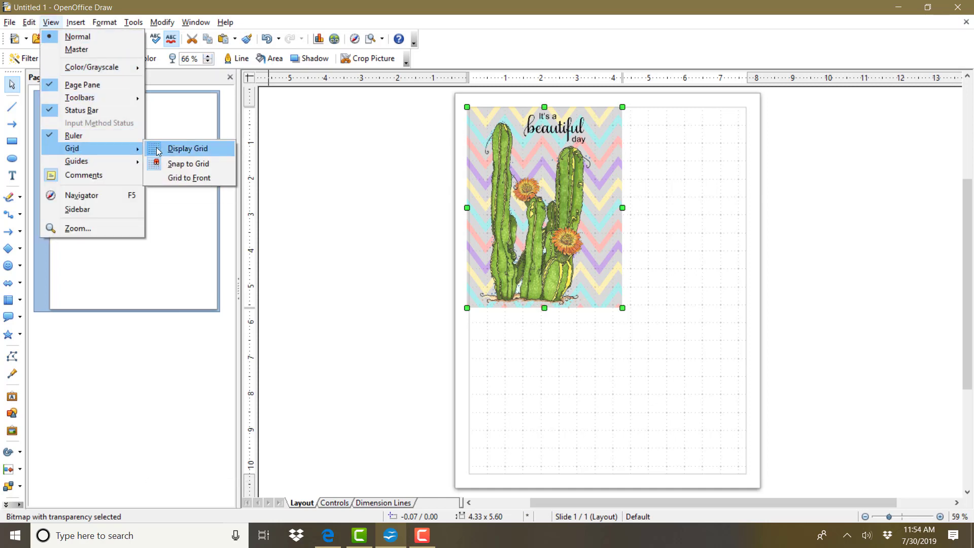
pyautogui.click(159, 150)
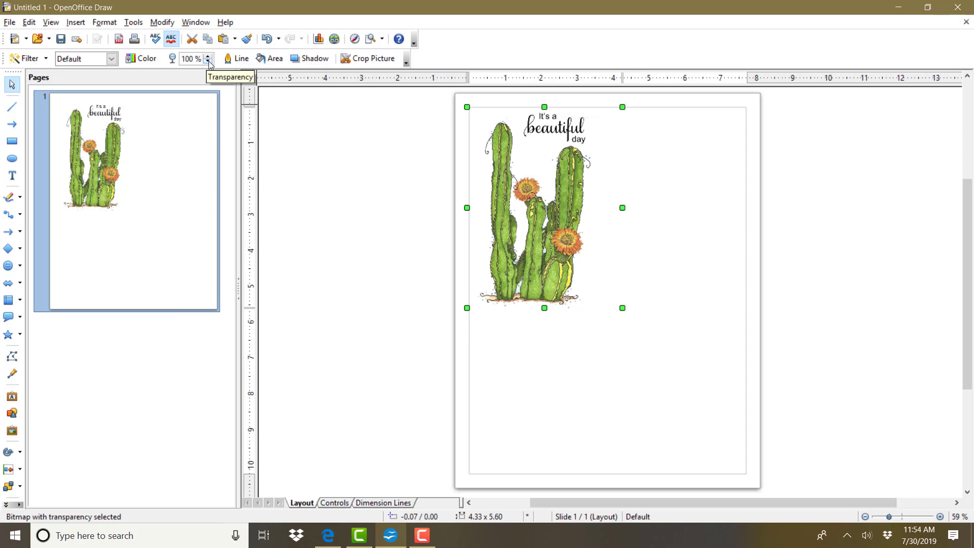
pyautogui.click(208, 61)
pyautogui.click(208, 61)
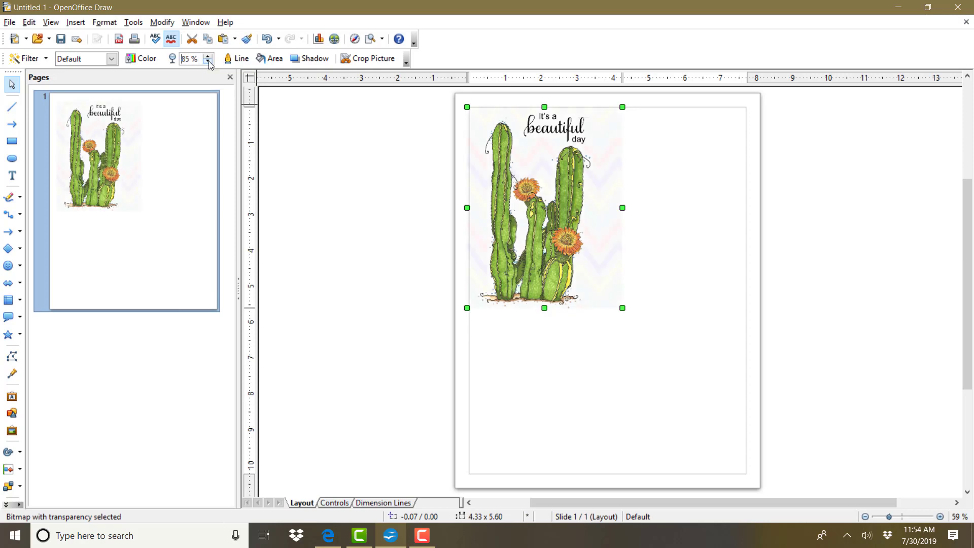
pyautogui.click(208, 61)
pyautogui.click(208, 61)
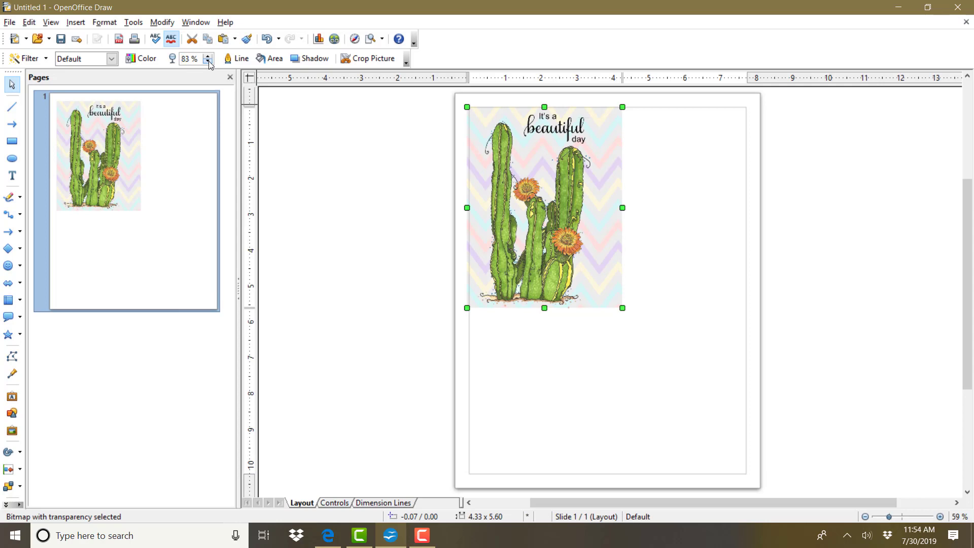
pyautogui.click(208, 62)
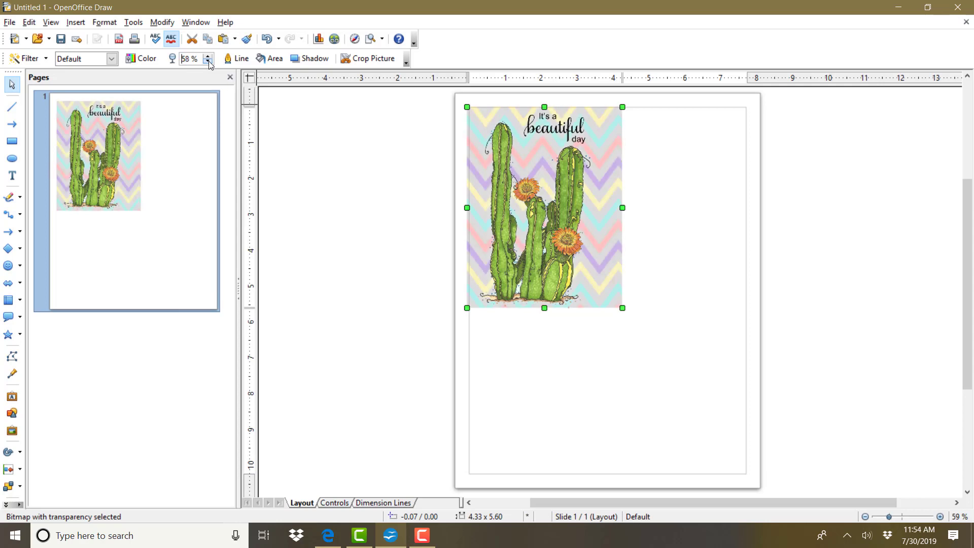
pyautogui.click(208, 61)
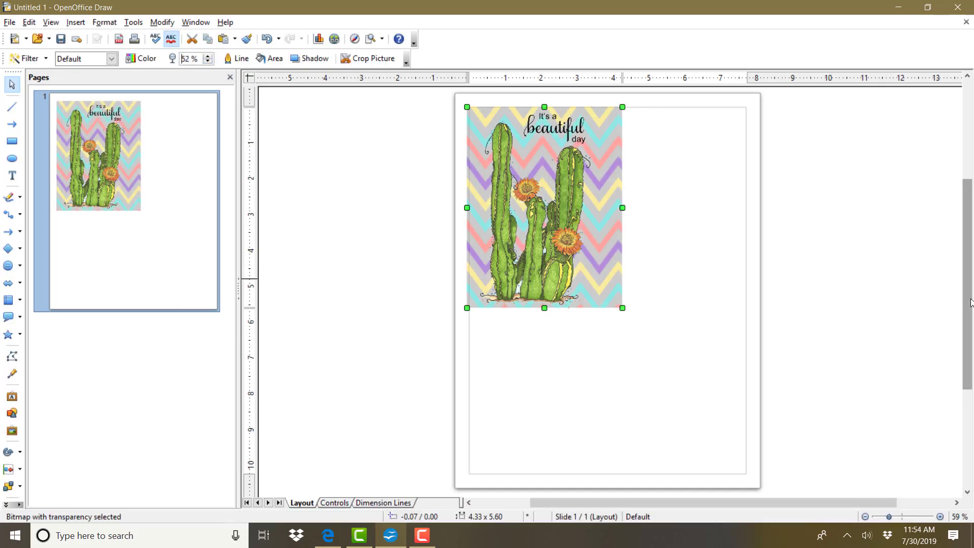
pyautogui.click(680, 214)
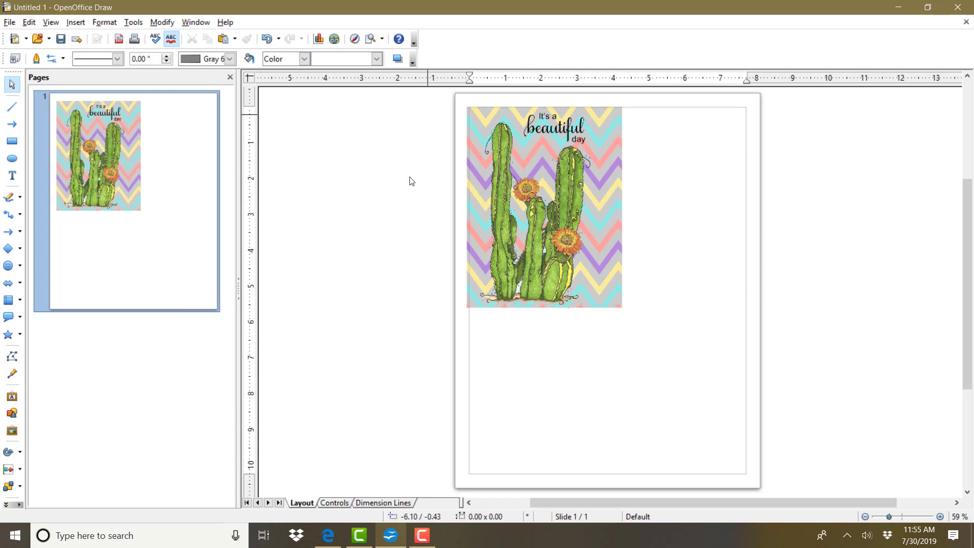
# - Insert the blue cowboy hat picture "hat colot" from the 0 Digi951BC Southwest Garden folder in All STAMPS
pyautogui.click(76, 23)
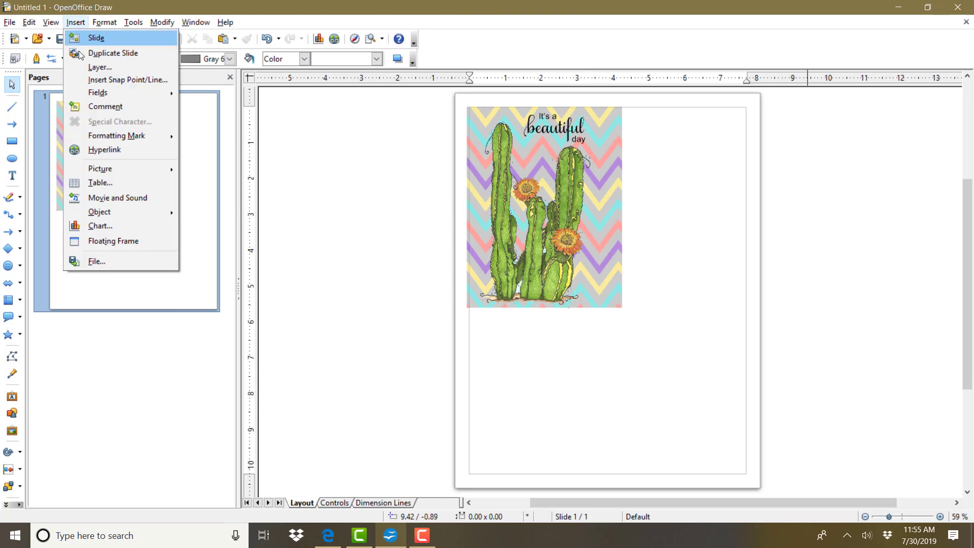
pyautogui.moveTo(102, 169)
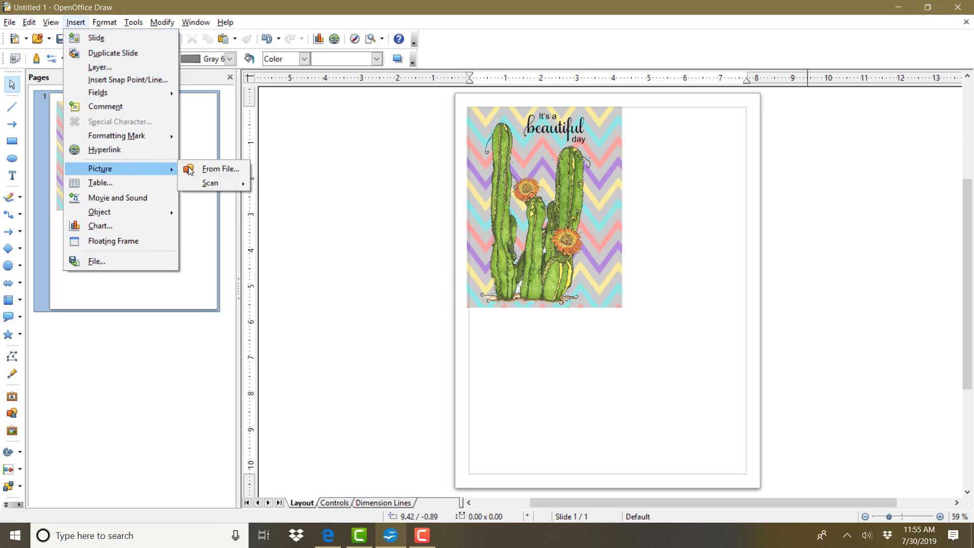
pyautogui.click(226, 169)
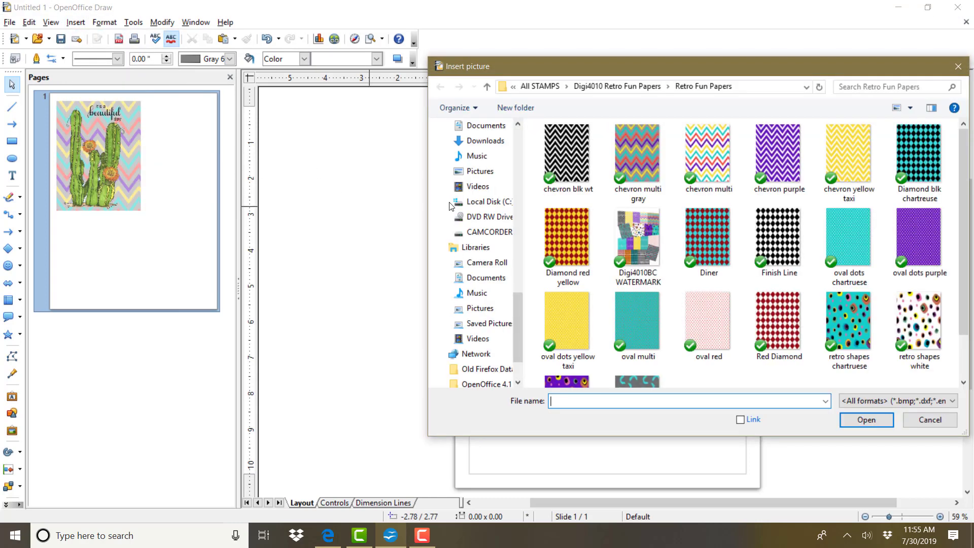
pyautogui.click(559, 86)
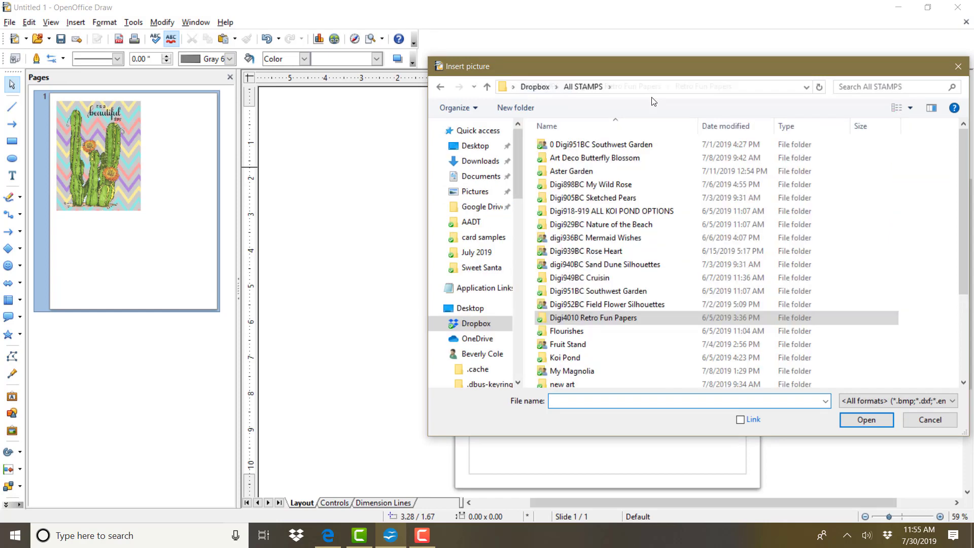
pyautogui.doubleClick(632, 147)
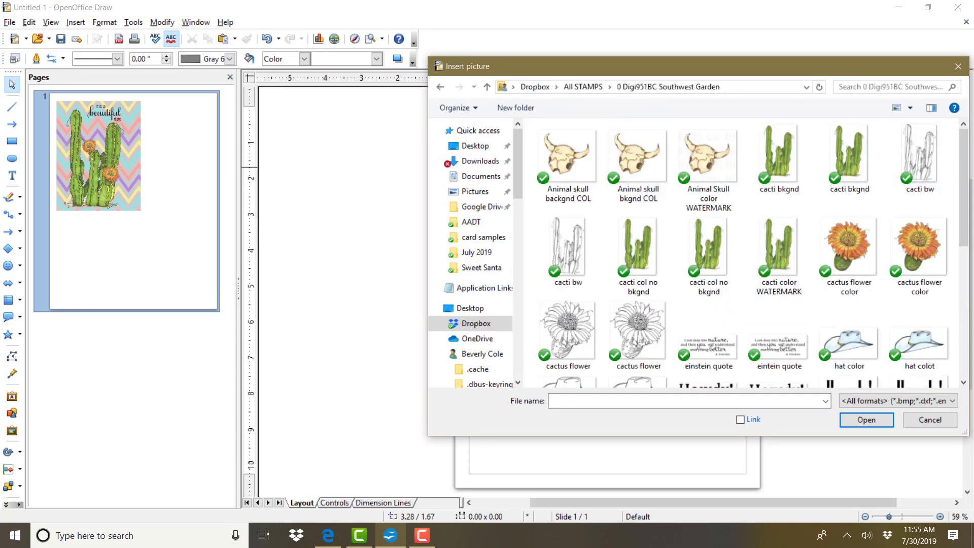
pyautogui.doubleClick(923, 345)
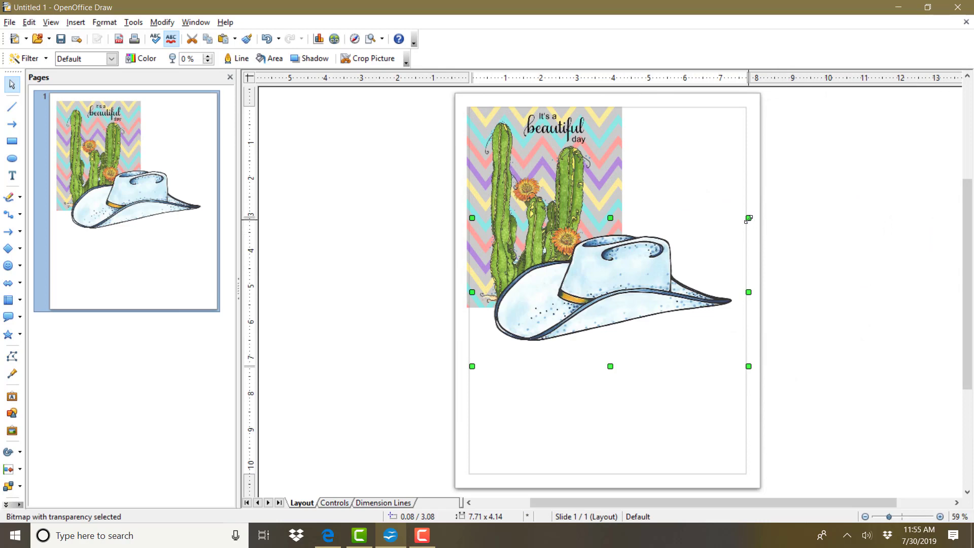
# - Scale the blue hat down to about 1.80 x 0.96 inches and place it on top of the tallest cactus at about -0.05 / 0.20 inches
pyautogui.moveTo(748, 218); pyautogui.dragTo(597, 305)
pyautogui.moveTo(589, 287); pyautogui.dragTo(587, 292)
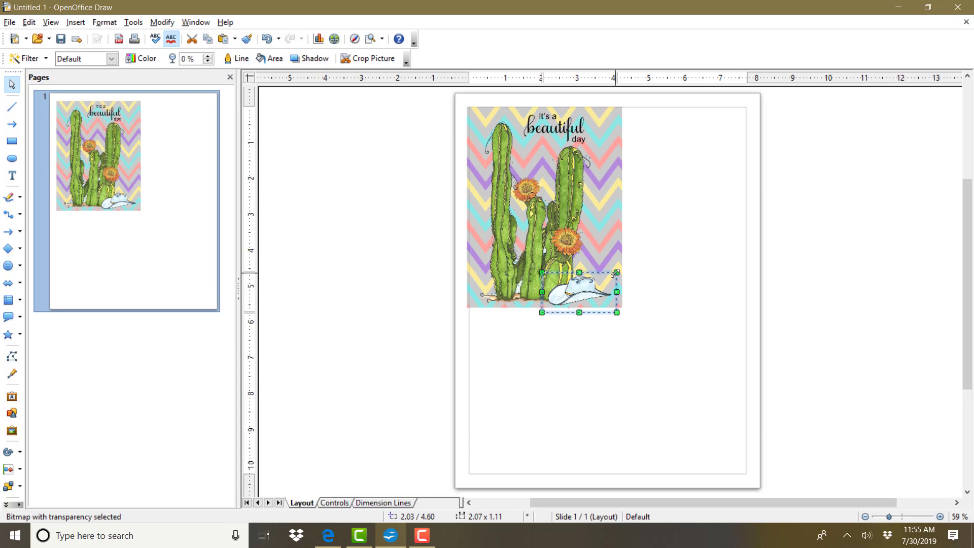
pyautogui.moveTo(615, 273); pyautogui.dragTo(512, 131)
pyautogui.click(674, 255)
pyautogui.click(650, 284)
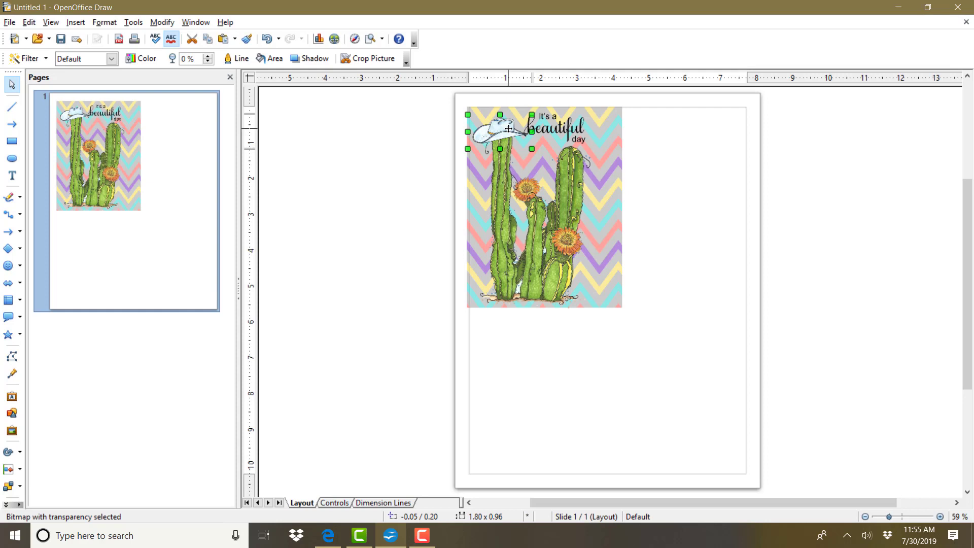
# - Nudge the blue hat slightly up, rotate it counterclockwise so it tilts on the cactus, and deselect it
pyautogui.click(508, 128)
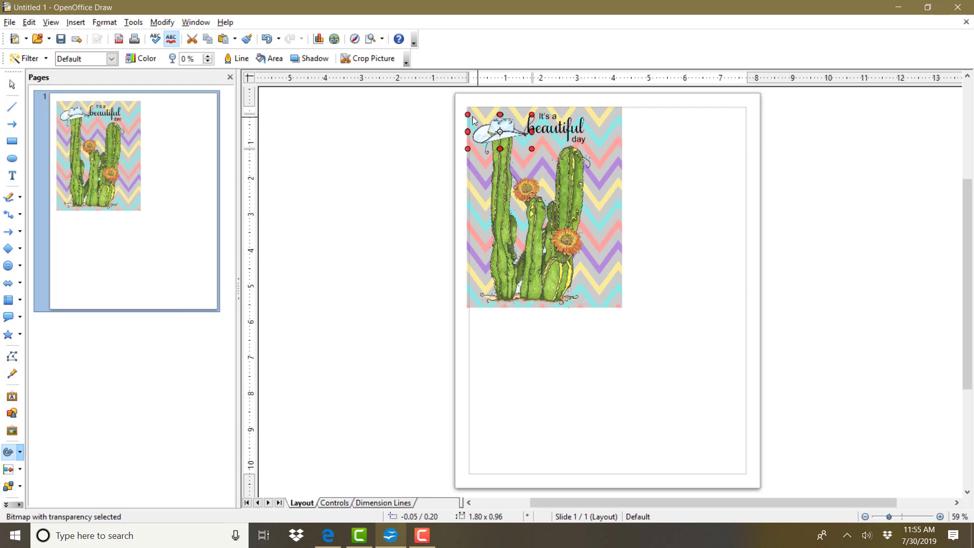
pyautogui.moveTo(501, 131); pyautogui.dragTo(499, 127)
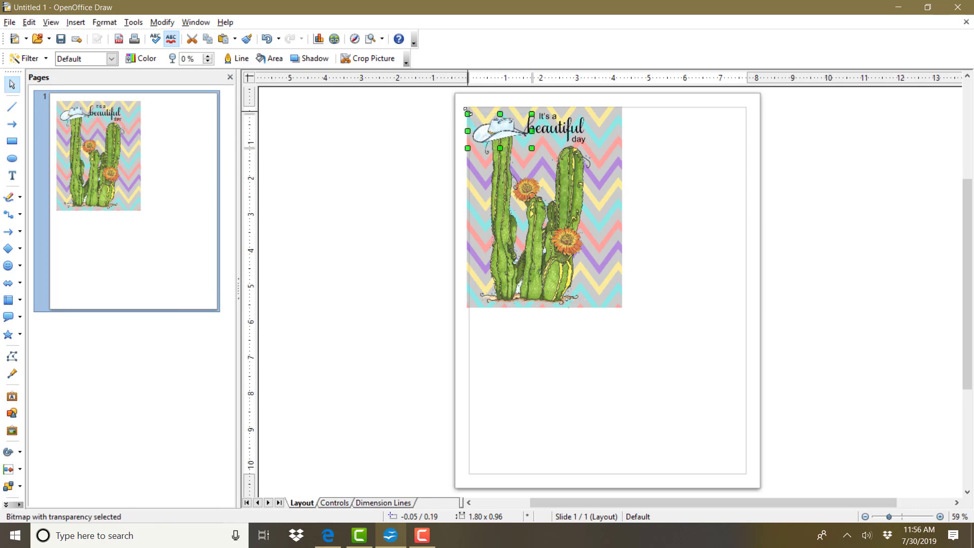
pyautogui.click(502, 128)
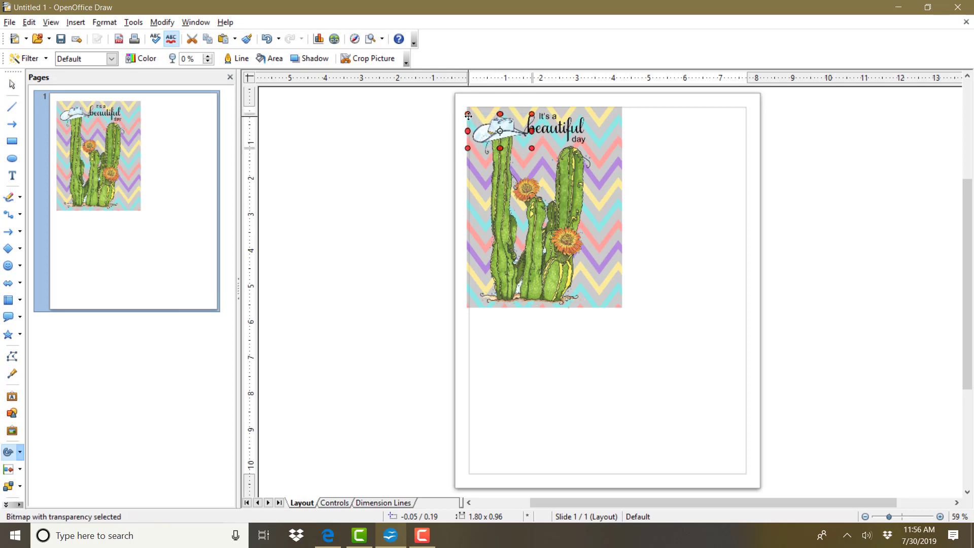
pyautogui.moveTo(468, 116); pyautogui.dragTo(464, 131)
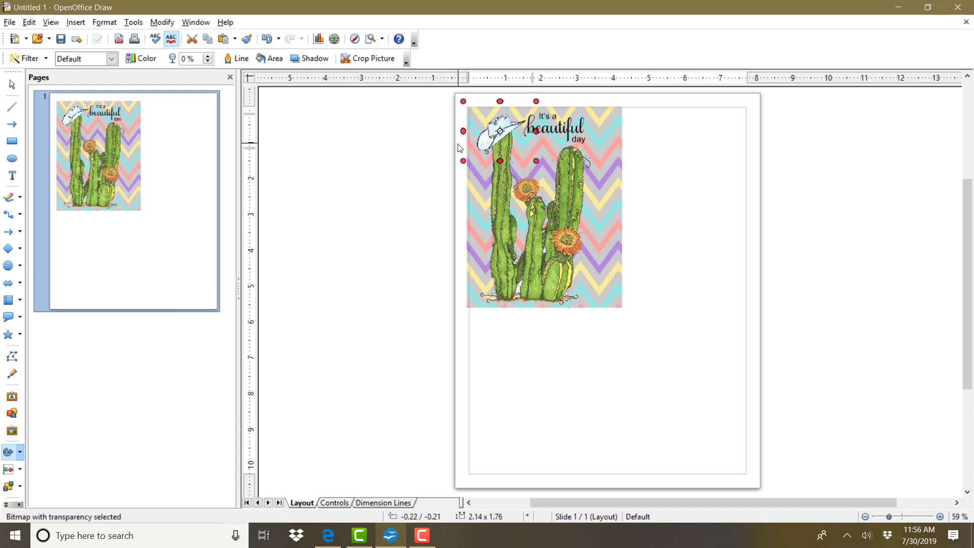
pyautogui.click(416, 202)
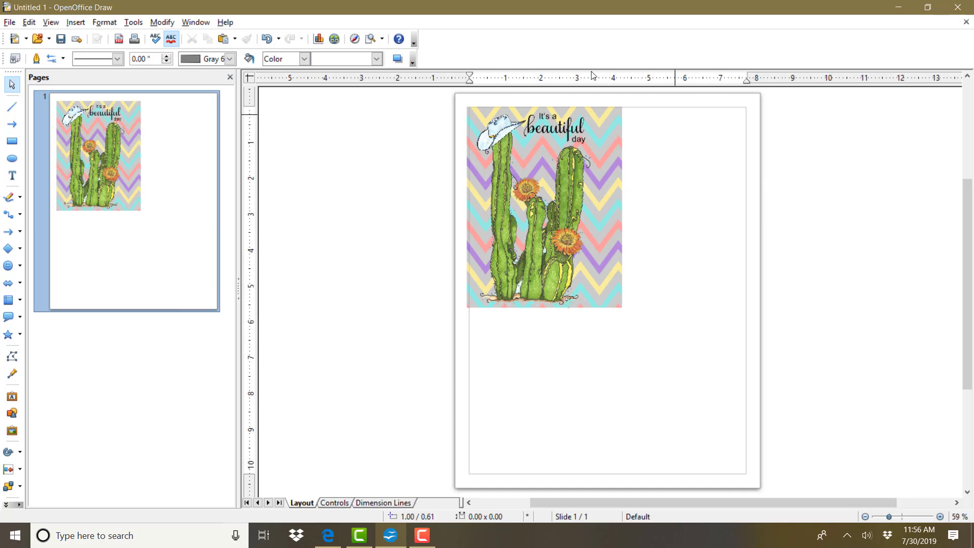
# - Insert the black-and-white outline picture "hat" from the 0 Digi951BC Southwest Garden folder
pyautogui.click(75, 22)
pyautogui.moveTo(172, 168)
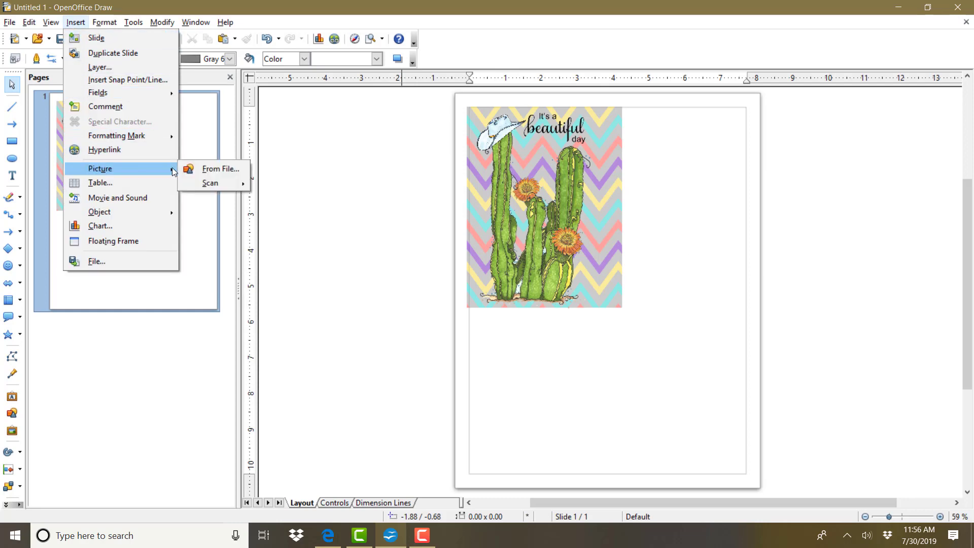
pyautogui.click(217, 167)
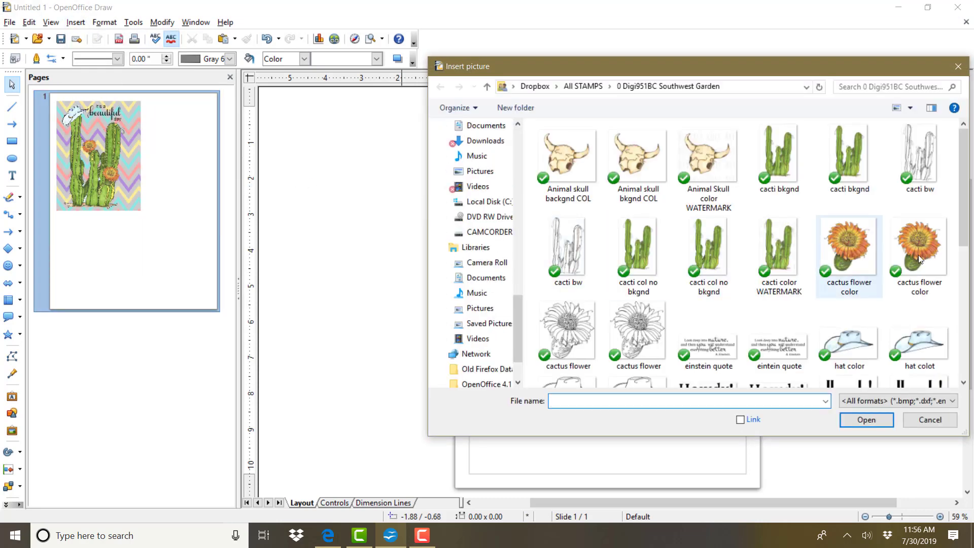
pyautogui.scroll(-2, 863, 243)
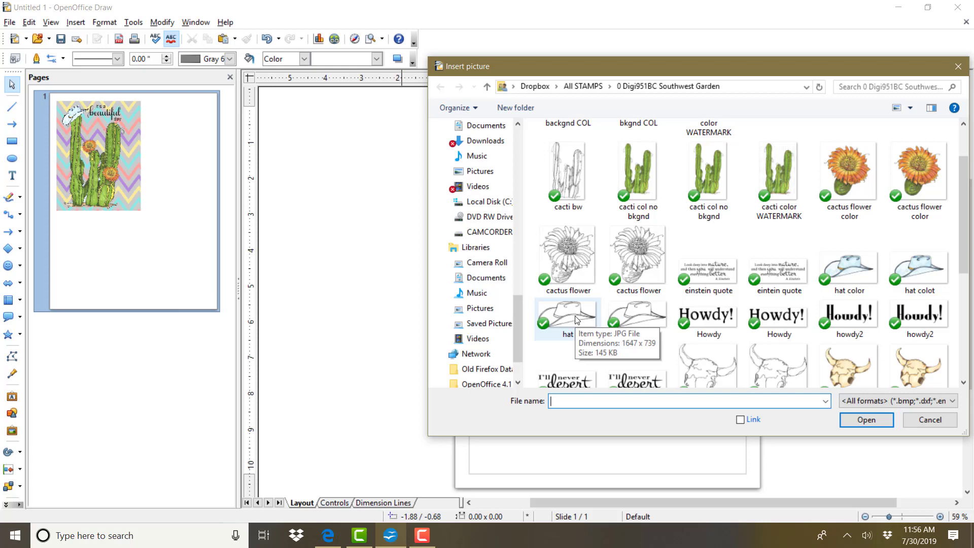
pyautogui.click(631, 315)
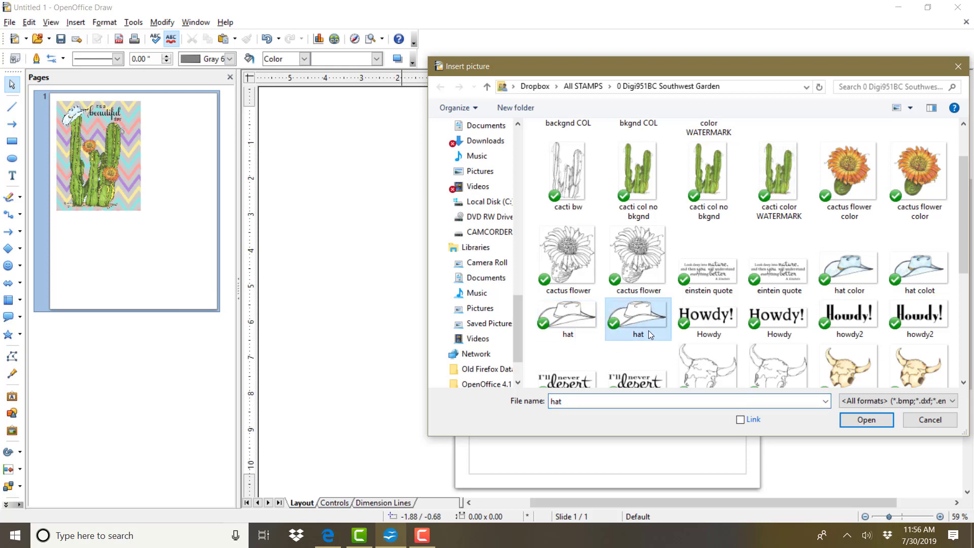
pyautogui.click(855, 429)
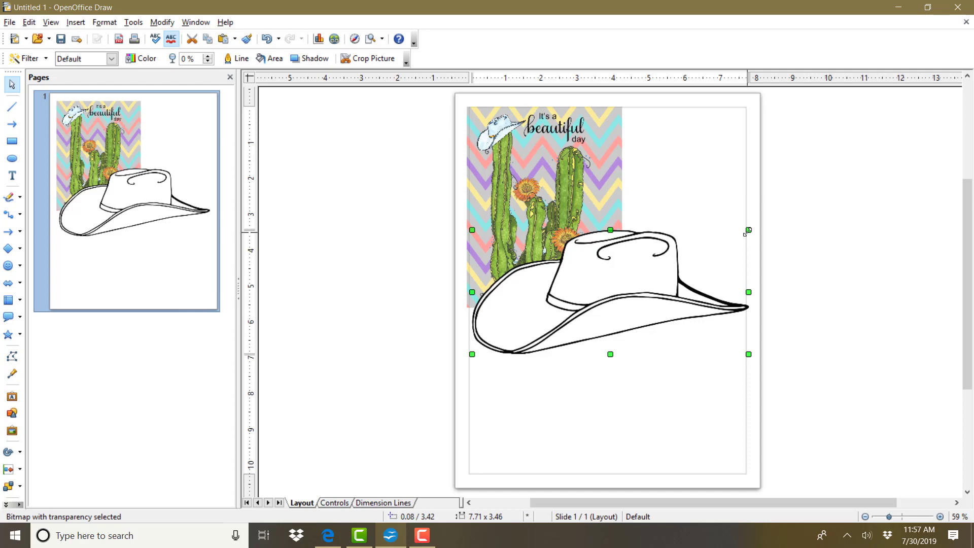
# - Scale the outline hat down, tilt it counterclockwise to about 2.00 x 1.40 inches and place it over the blue hat at about -0.08 / -0.02 inches
pyautogui.moveTo(749, 230); pyautogui.dragTo(513, 123)
pyautogui.click(523, 135)
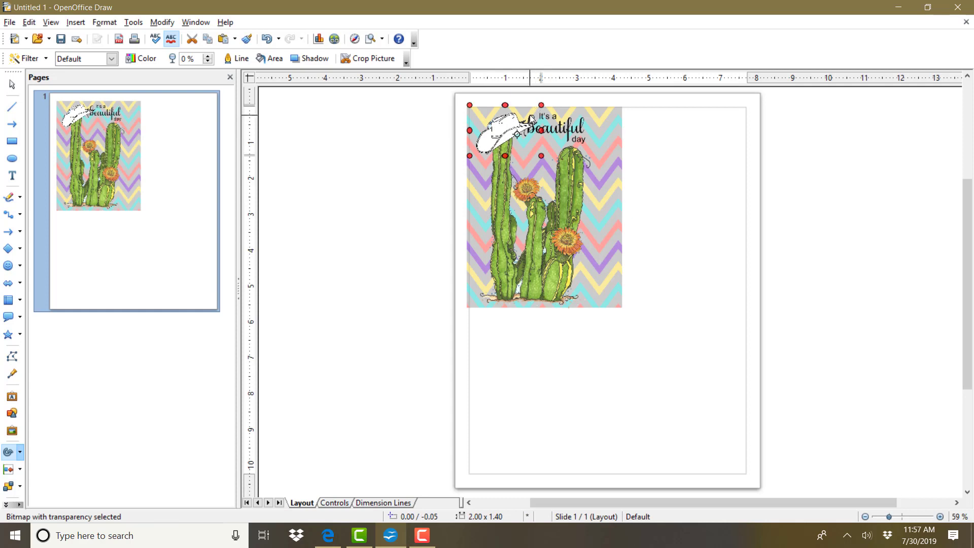
pyautogui.click(514, 124)
pyautogui.moveTo(510, 125); pyautogui.dragTo(508, 125)
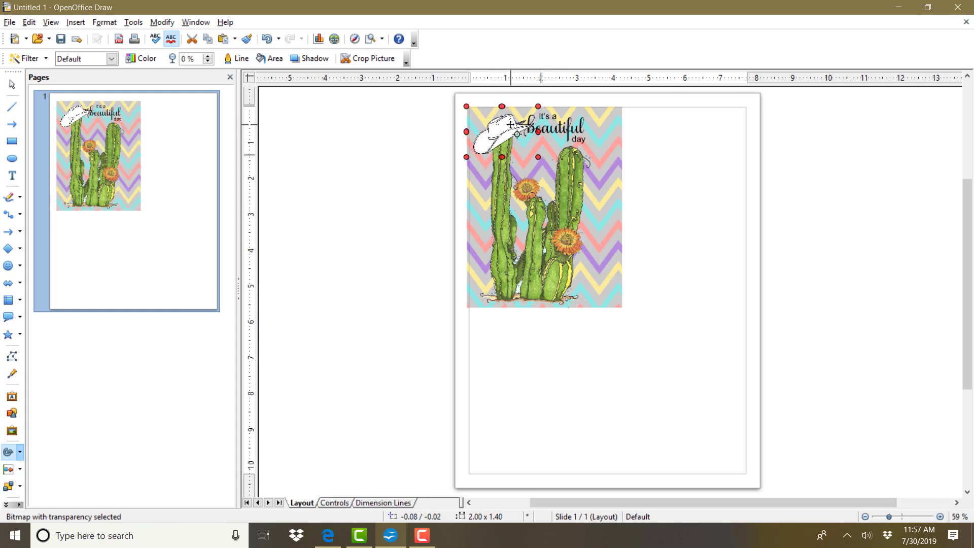
pyautogui.click(516, 121)
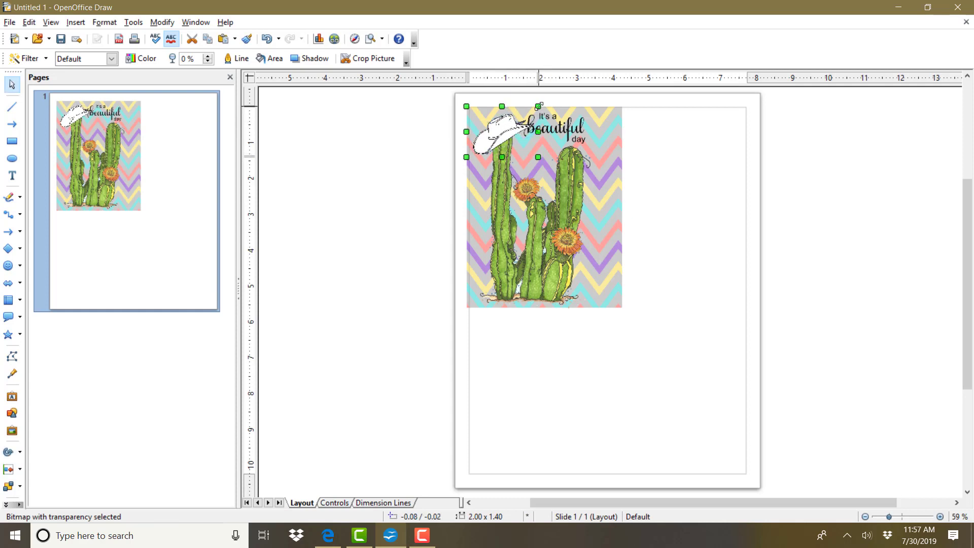
# - Shrink the outline hat to about 1.63 x 1.15 inches and tilt it slightly more to match the blue hat beneath
pyautogui.moveTo(539, 106); pyautogui.dragTo(508, 126)
pyautogui.click(506, 128)
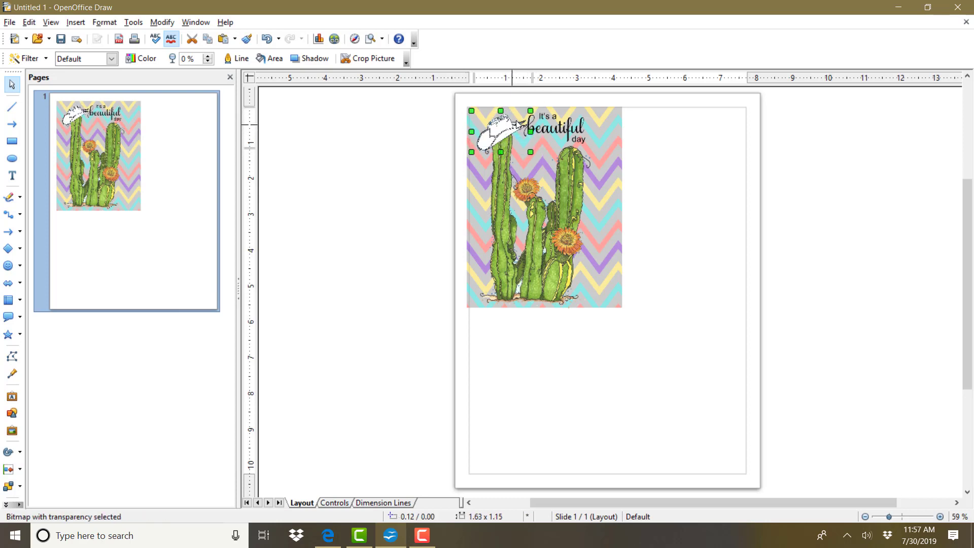
pyautogui.moveTo(530, 116); pyautogui.dragTo(503, 130)
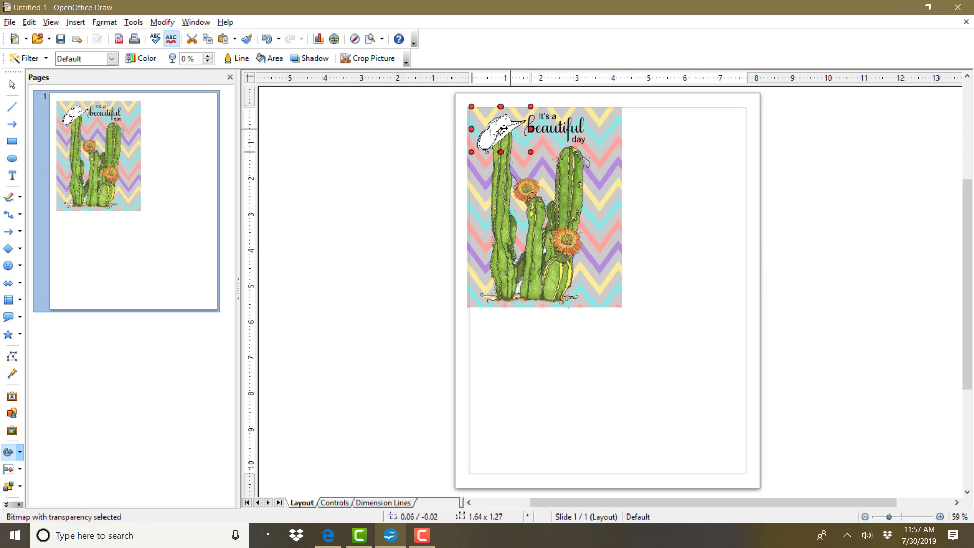
# - Move the outline hat off the cactus to the blank area below the chevron paper at about 0.56 / 6.05 inches and deselect it
pyautogui.click(503, 128)
pyautogui.moveTo(503, 128); pyautogui.dragTo(522, 366)
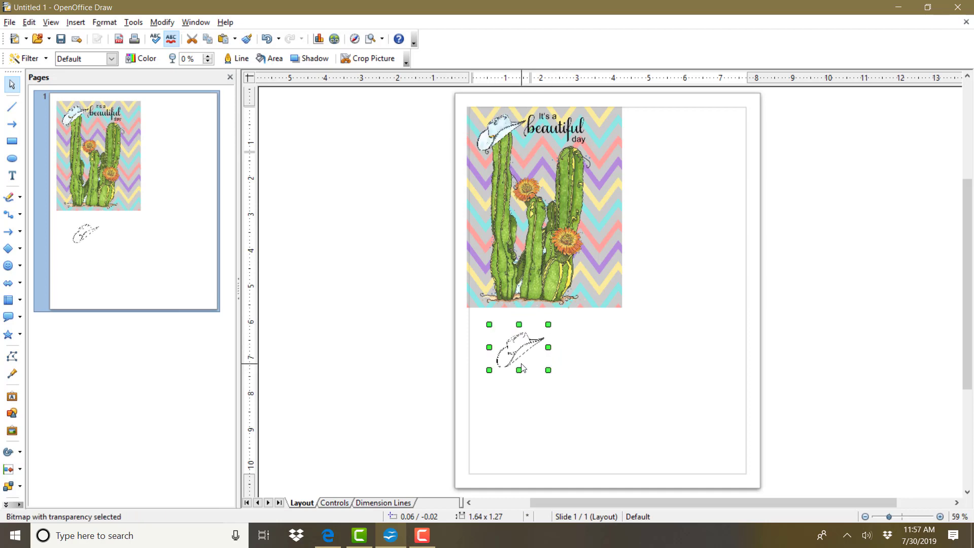
pyautogui.click(674, 340)
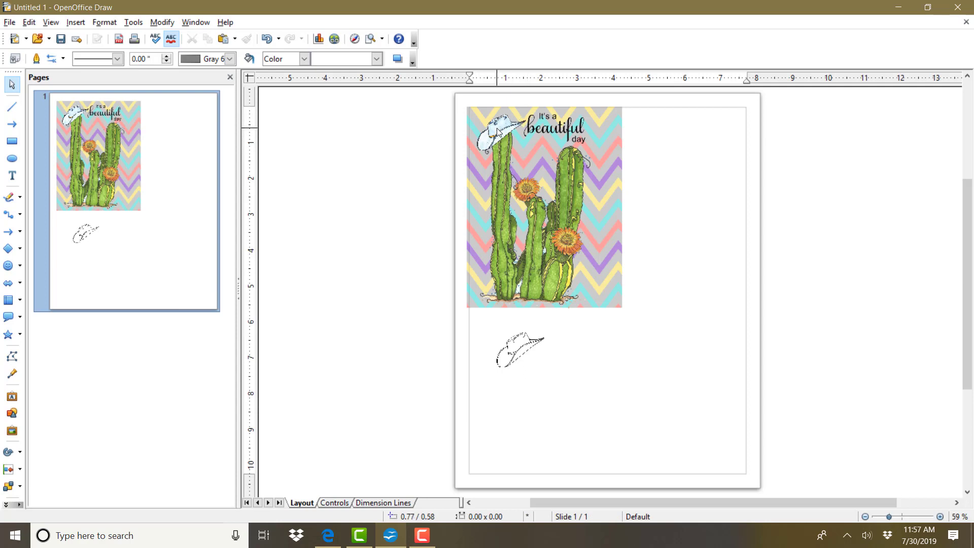
# - Duplicate the blue hat and place the copy on the blank area below the paper, beside the outline hat
pyautogui.rightClick(497, 129)
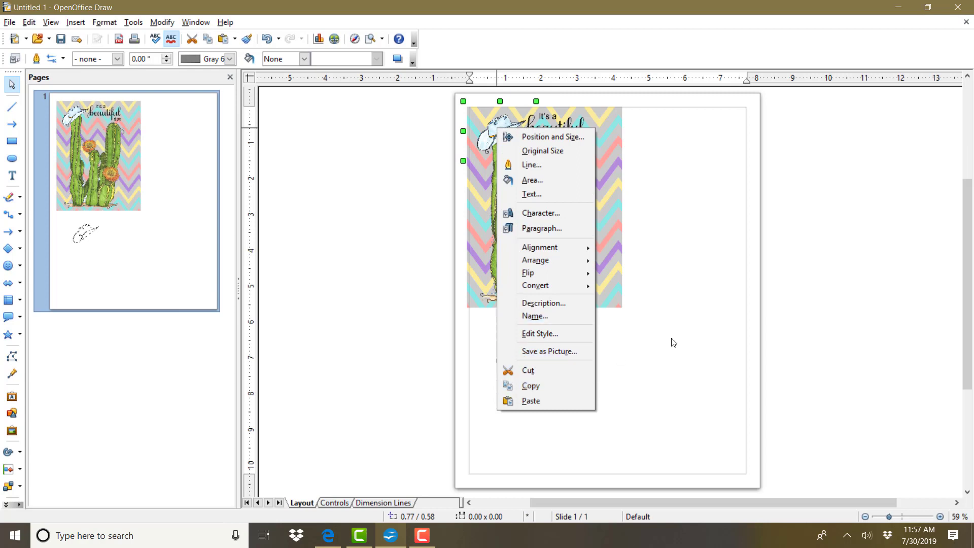
pyautogui.click(540, 384)
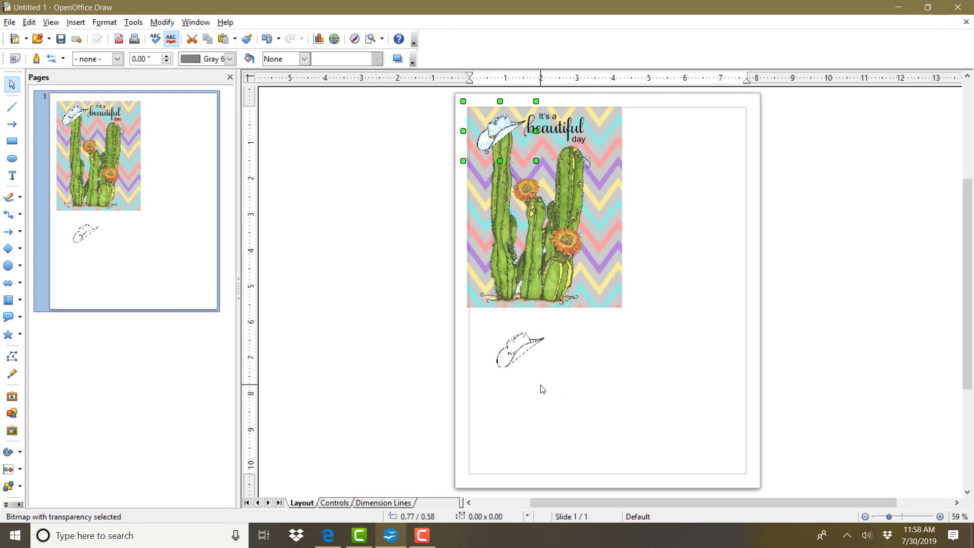
pyautogui.rightClick(503, 131)
pyautogui.click(537, 420)
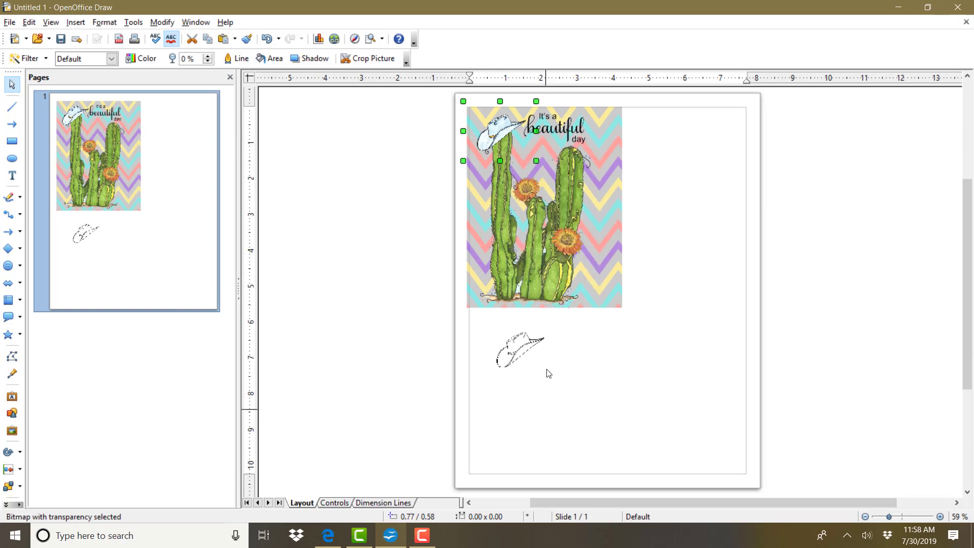
pyautogui.moveTo(499, 128); pyautogui.dragTo(598, 342)
pyautogui.click(846, 316)
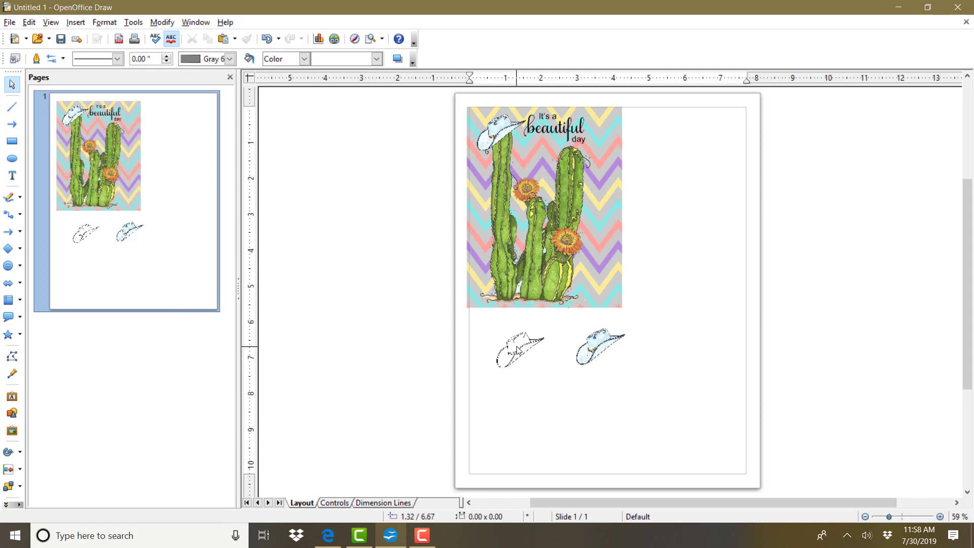
# - Duplicate the outline hat and place the copy at the base of the right cactus at about 2.16 / 4.43 inches
pyautogui.click(517, 350)
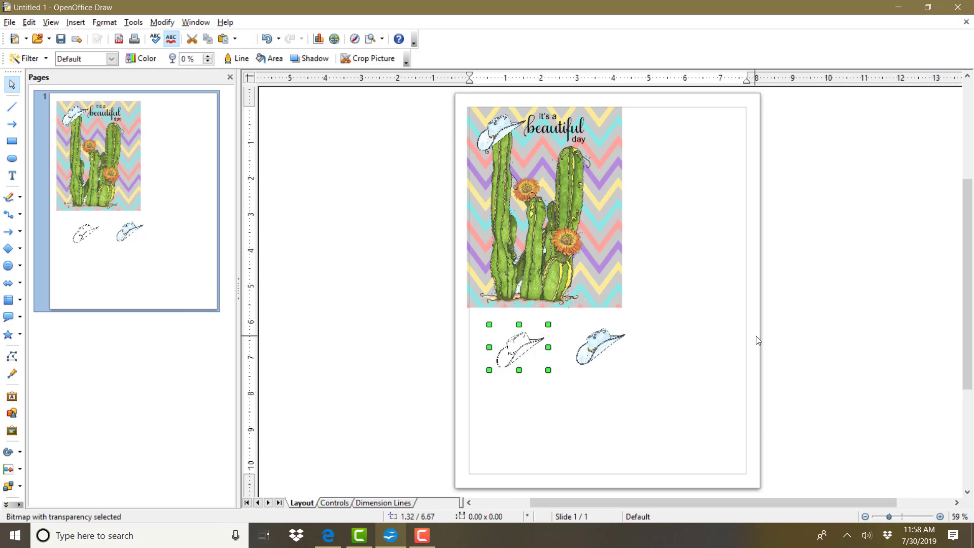
pyautogui.rightClick(520, 353)
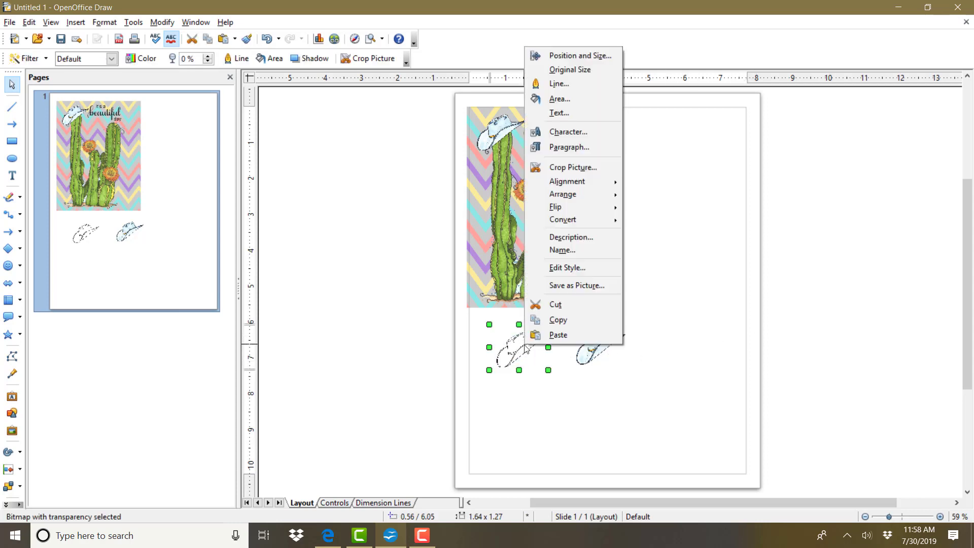
pyautogui.click(533, 320)
pyautogui.rightClick(521, 354)
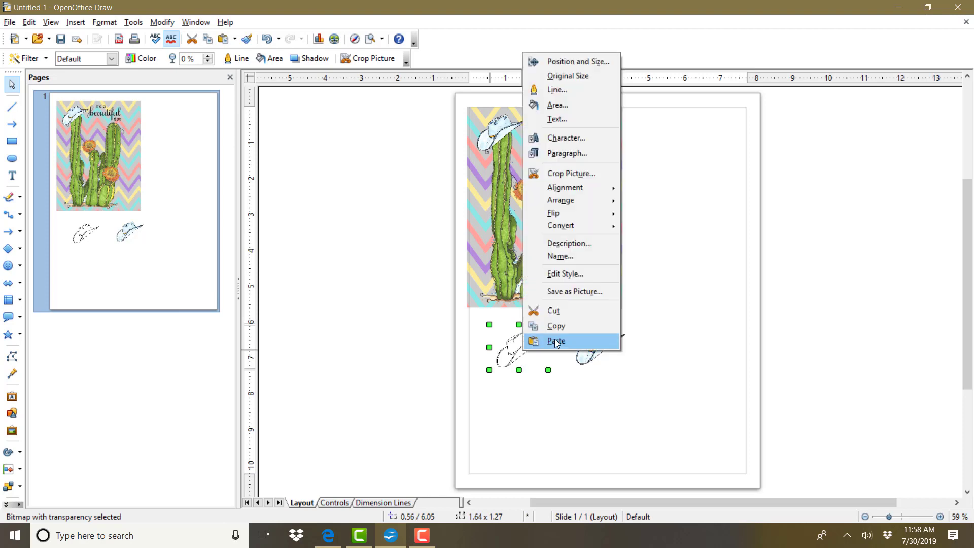
pyautogui.click(537, 344)
pyautogui.moveTo(524, 346); pyautogui.dragTo(582, 288)
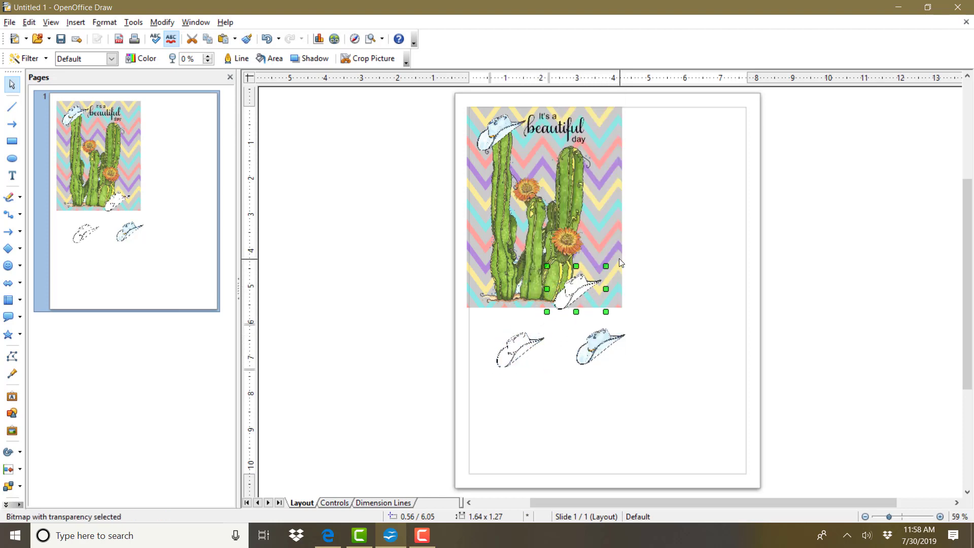
# - Rotate the outline hat copy clockwise so it lies flatter at the cactus base, spanning about 1.50 x 0.67 inches, and deselect it
pyautogui.click(584, 286)
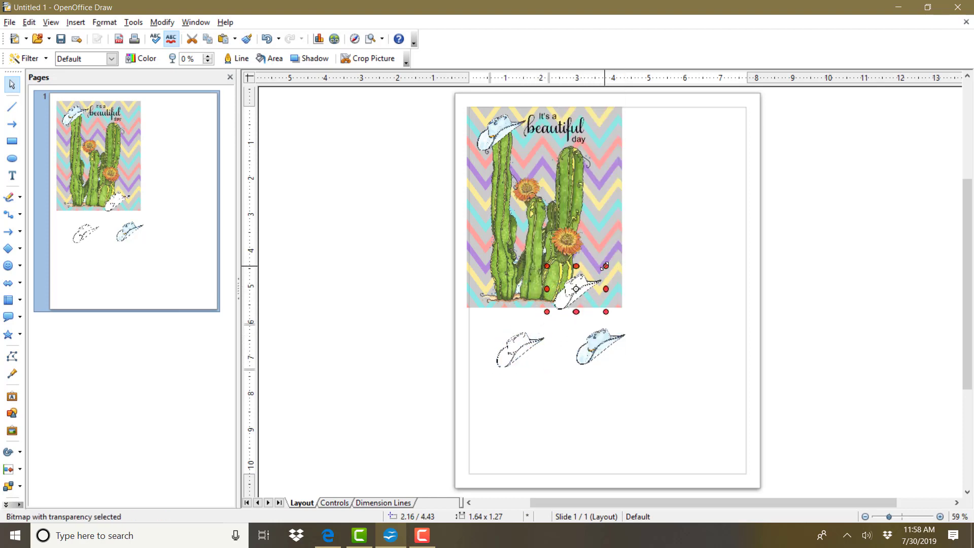
pyautogui.moveTo(605, 265); pyautogui.dragTo(579, 296)
pyautogui.click(879, 281)
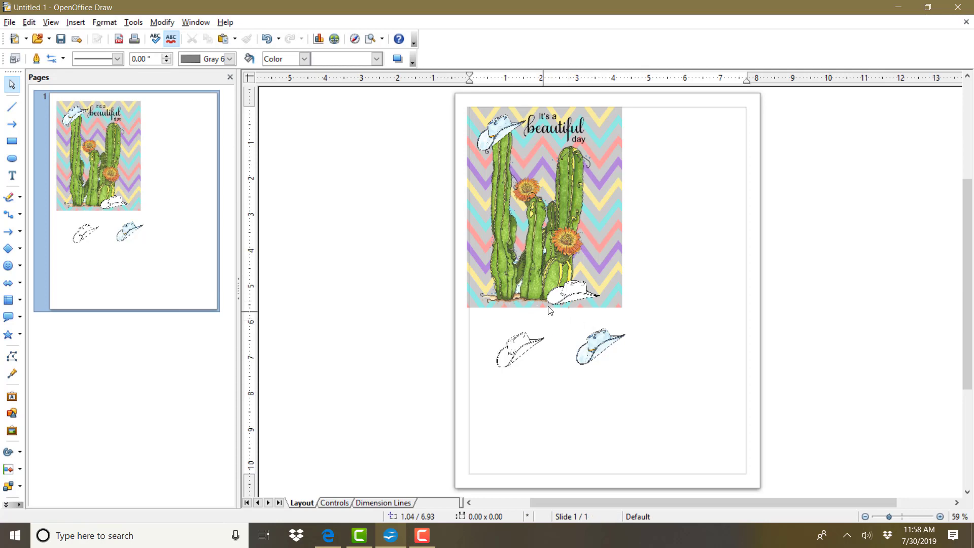
# - Rotate the outline hat copy further clockwise to about 1.62 x 1.05 inches, and remove it from the scene
pyautogui.click(575, 297)
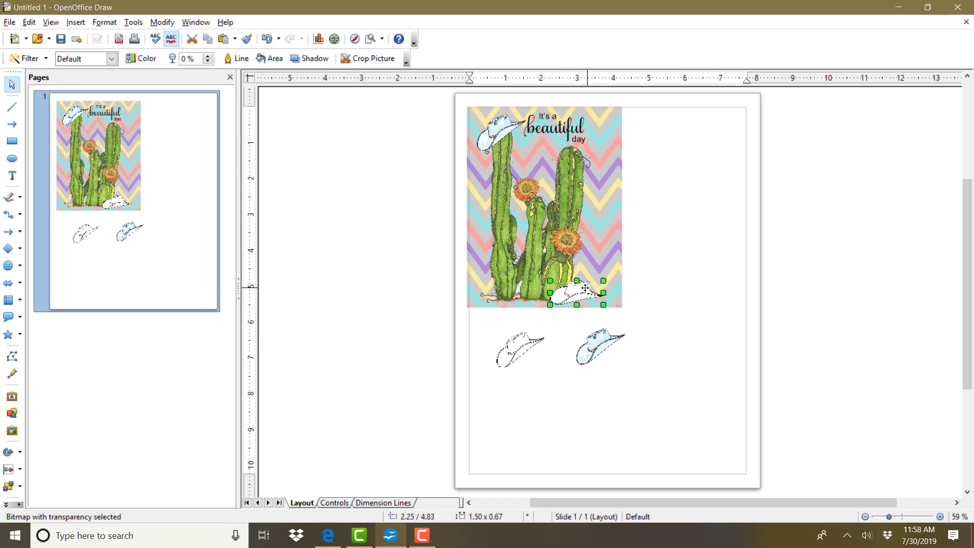
pyautogui.click(585, 288)
pyautogui.moveTo(602, 280); pyautogui.dragTo(607, 279)
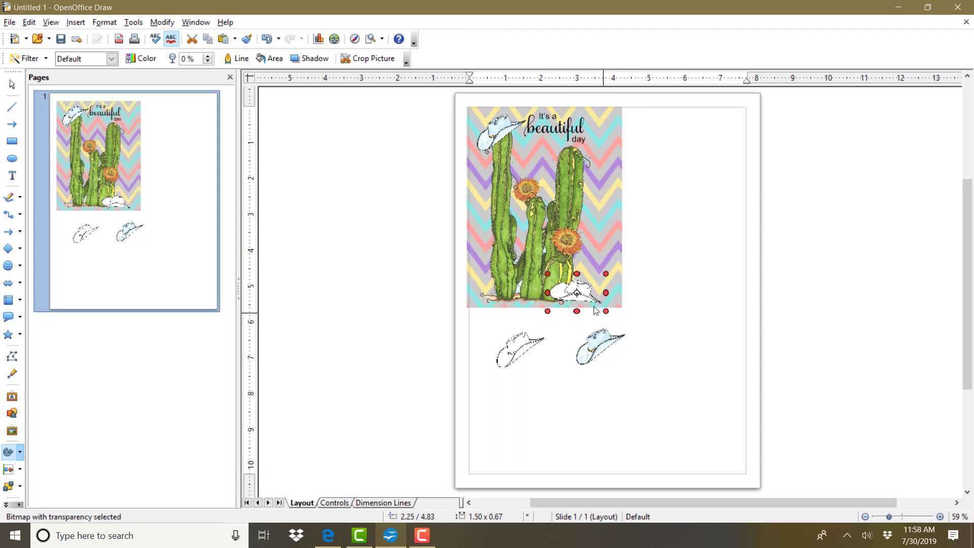
pyautogui.press('Escape')
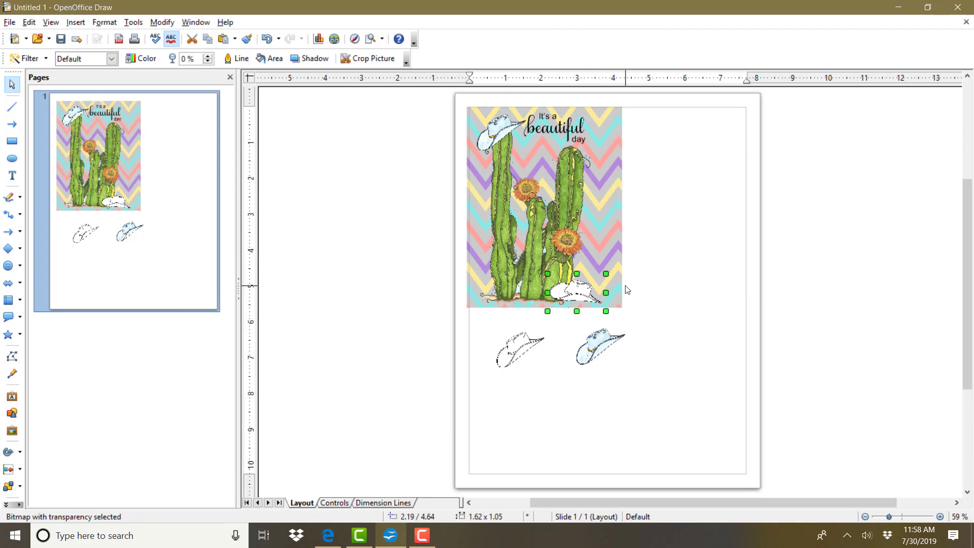
pyautogui.click(627, 290)
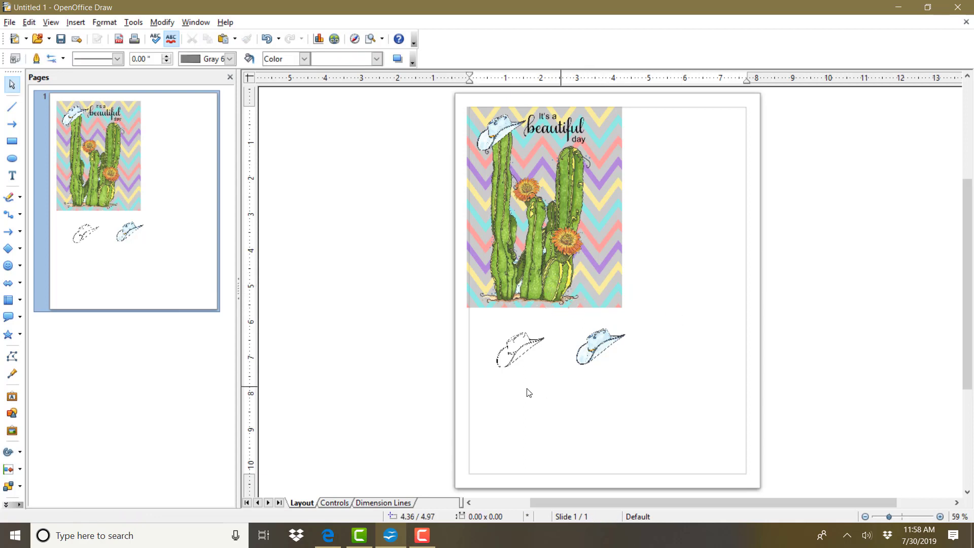
# - Move the blue hat copy closer to the outline hat below the paper and deselect it
pyautogui.moveTo(623, 359); pyautogui.dragTo(600, 357)
pyautogui.click(798, 261)
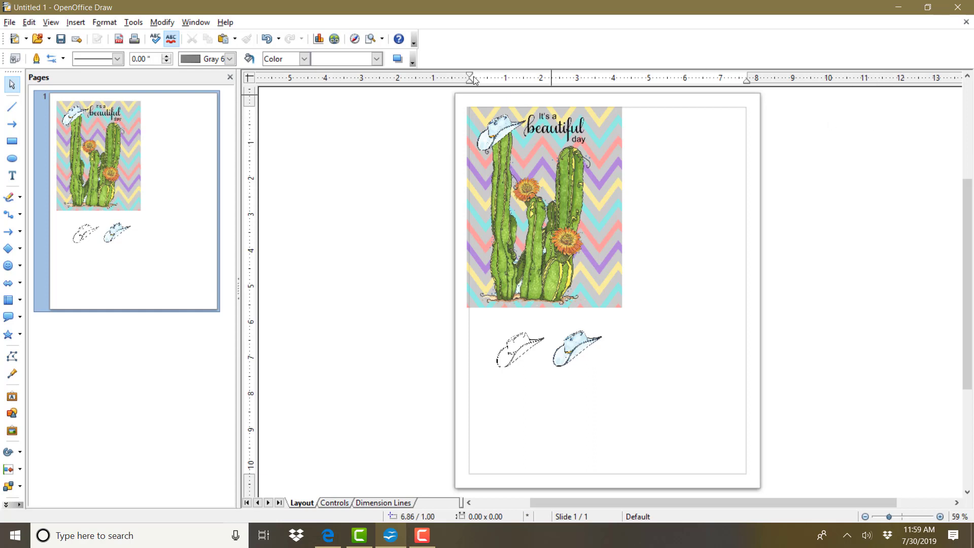
# - Print one copy of the page in original colors at original size on the HP OfficeJet Pro 6960
pyautogui.click(15, 24)
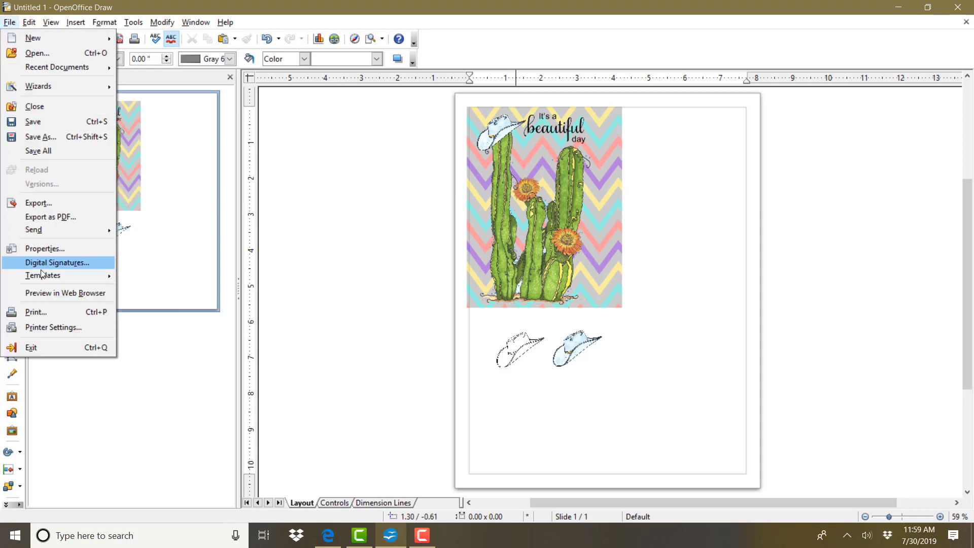
pyautogui.click(38, 312)
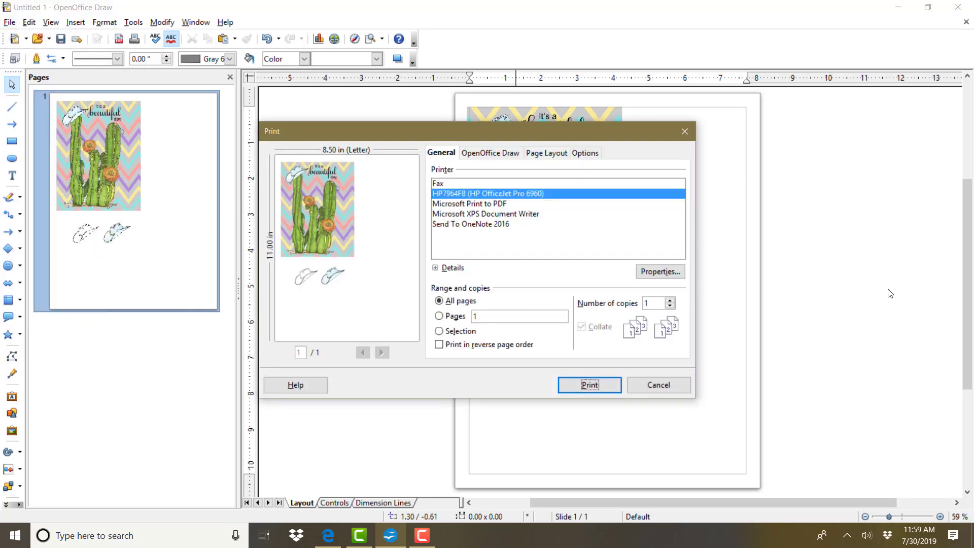
pyautogui.click(490, 158)
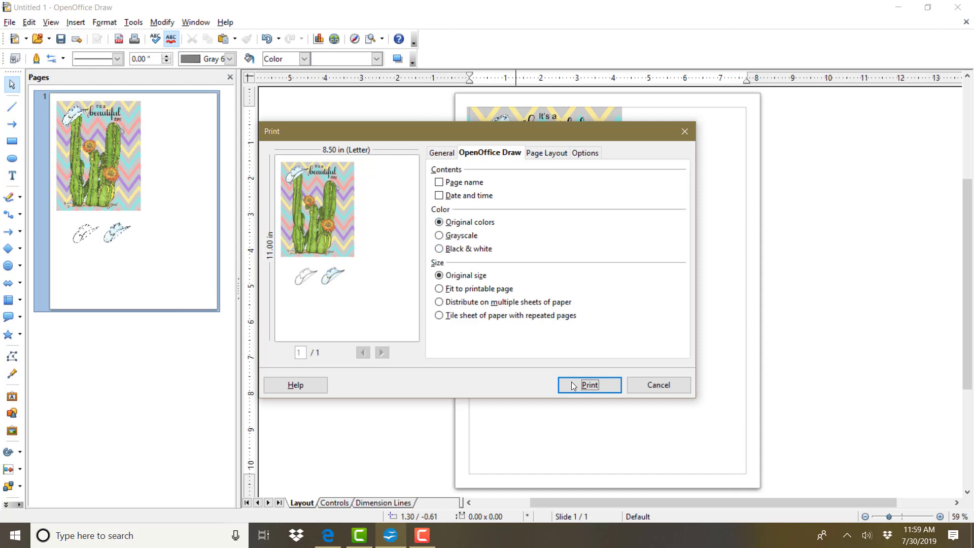
pyautogui.click(588, 384)
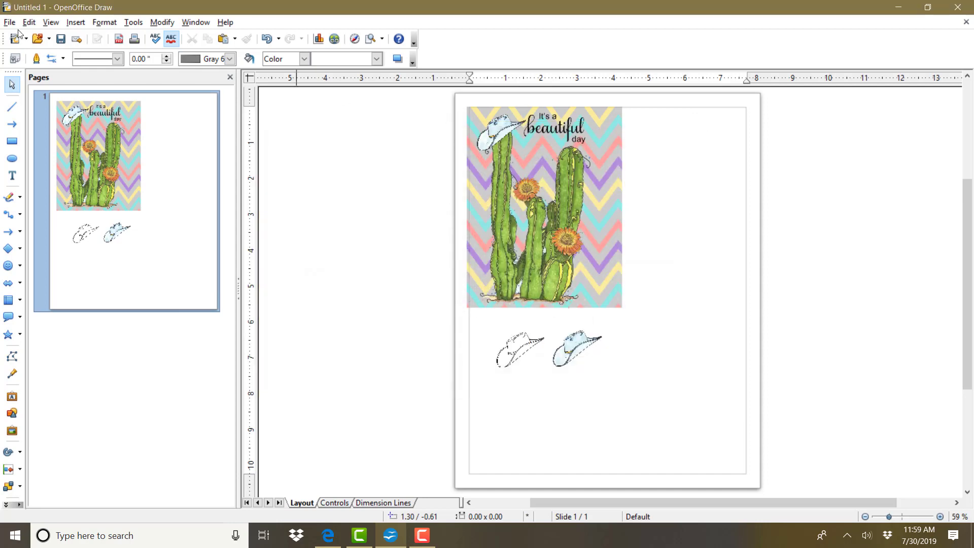
pyautogui.click(4, 23)
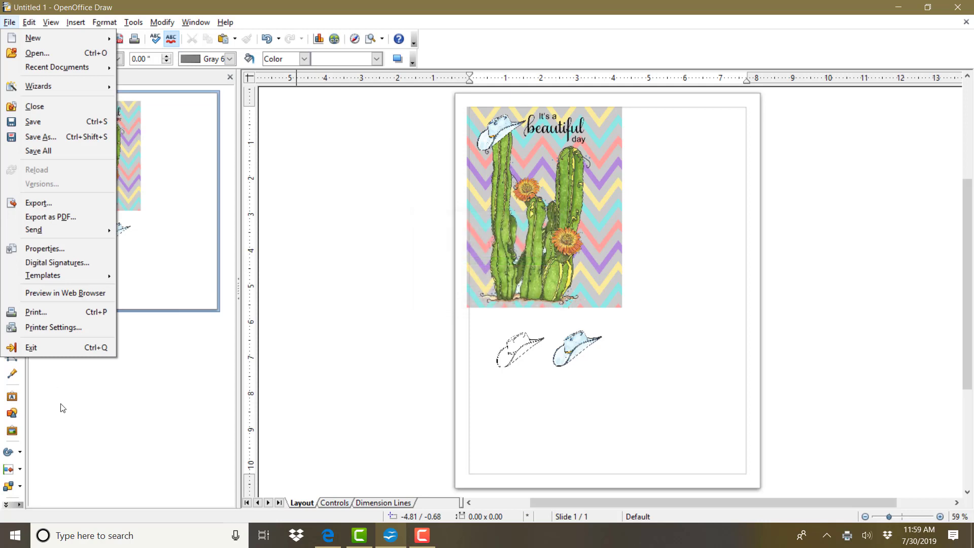
pyautogui.click(87, 418)
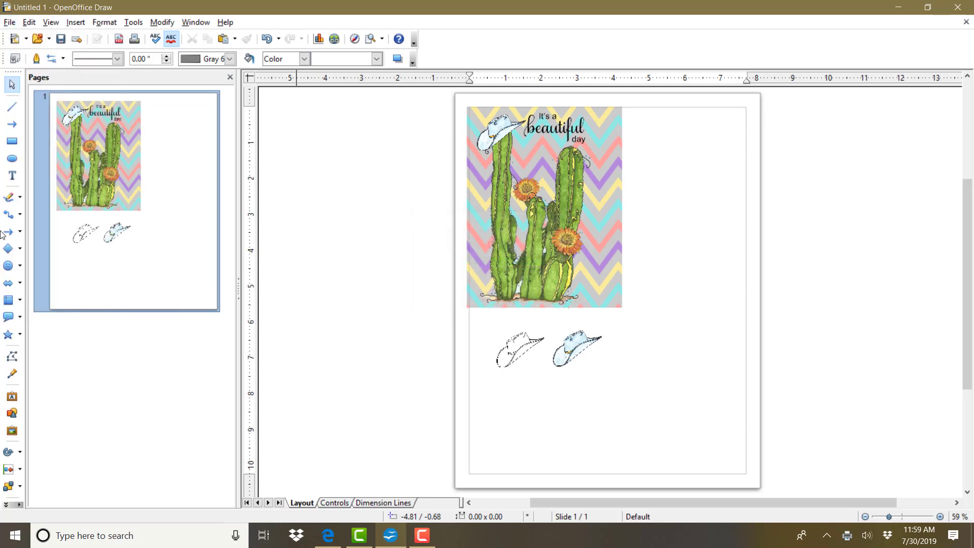